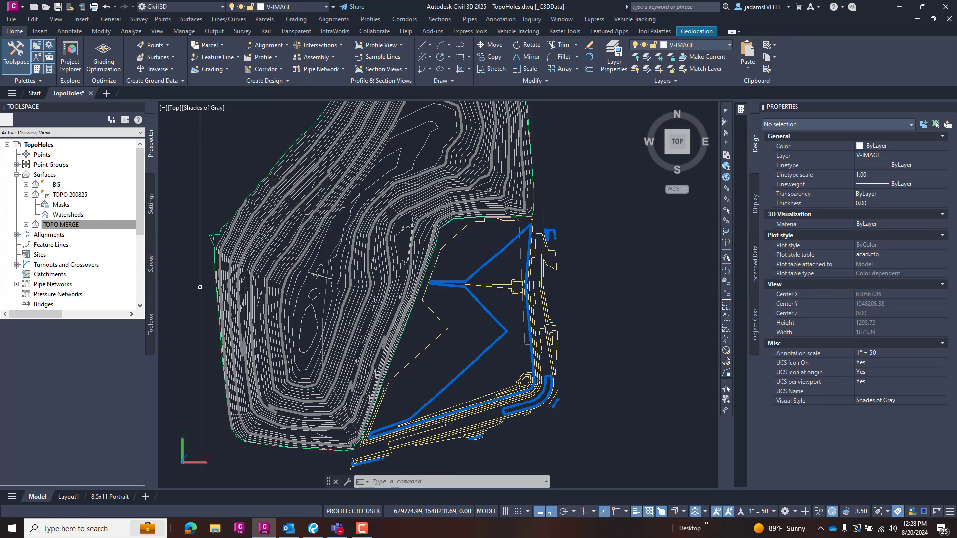
# Set the style of the two displayed TIN surfaces to _No Display and clear the selection
pyautogui.click(452, 302)
pyautogui.click(409, 288)
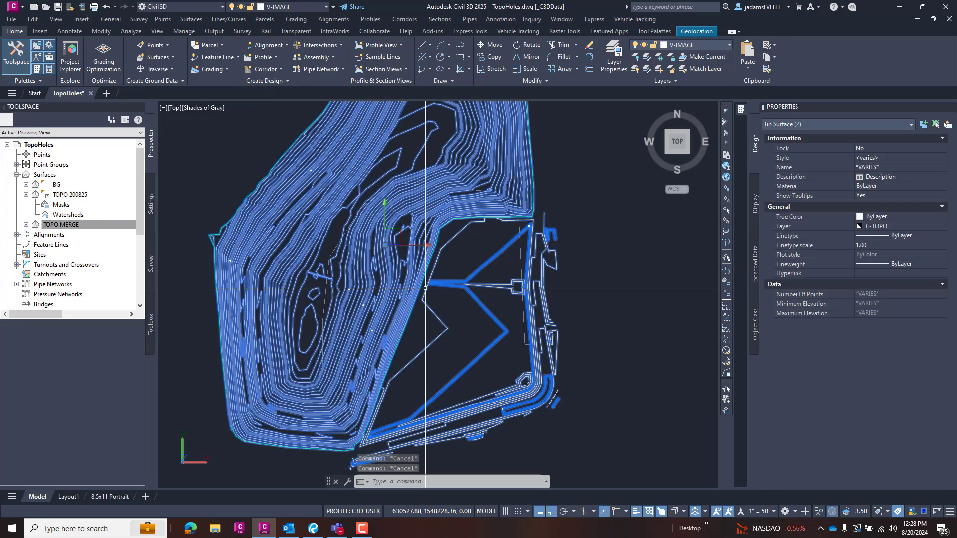
pyautogui.click(883, 158)
pyautogui.click(884, 158)
pyautogui.click(879, 169)
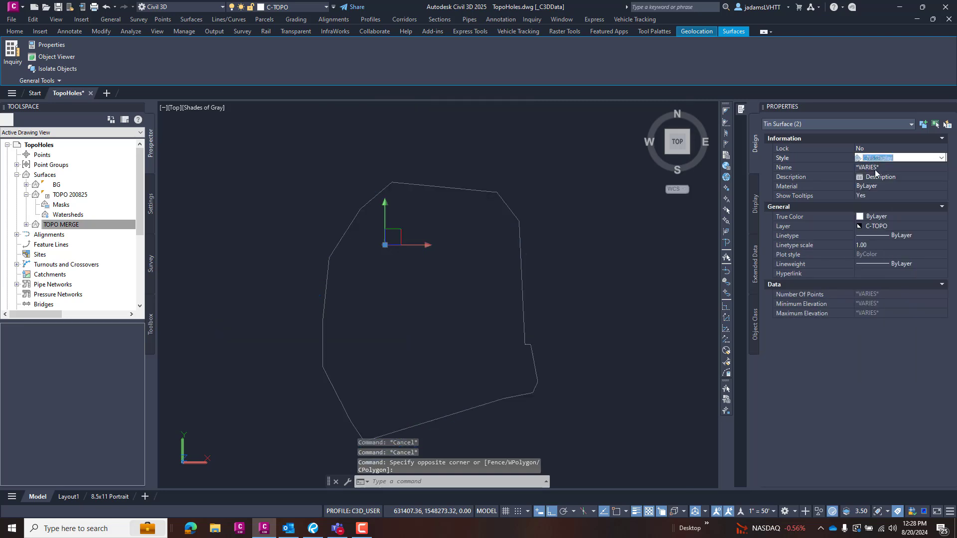
pyautogui.press('Escape')
# Set the TOPO MERGE surface style to CDG Contours 2' and 10' - Background in its surface properties
pyautogui.rightClick(59, 228)
pyautogui.click(87, 232)
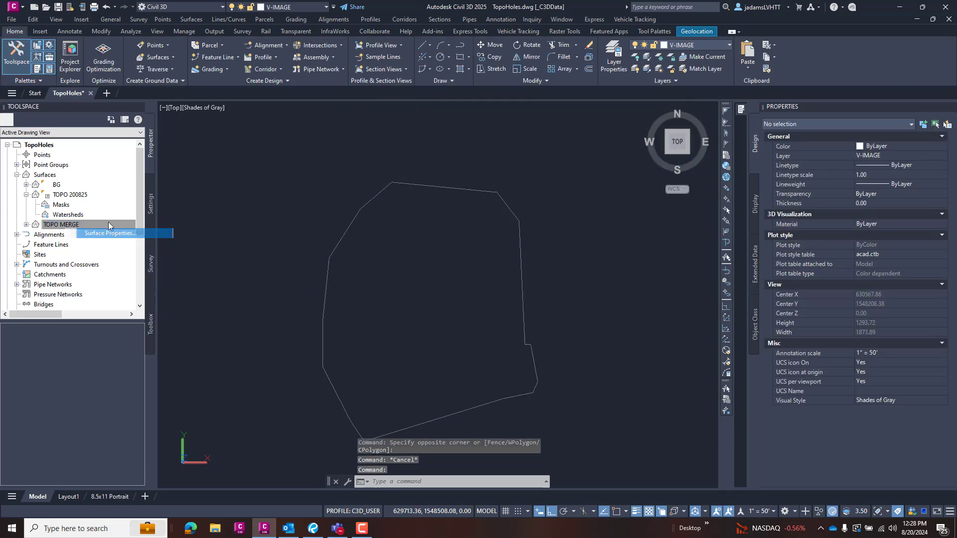
pyautogui.click(276, 199)
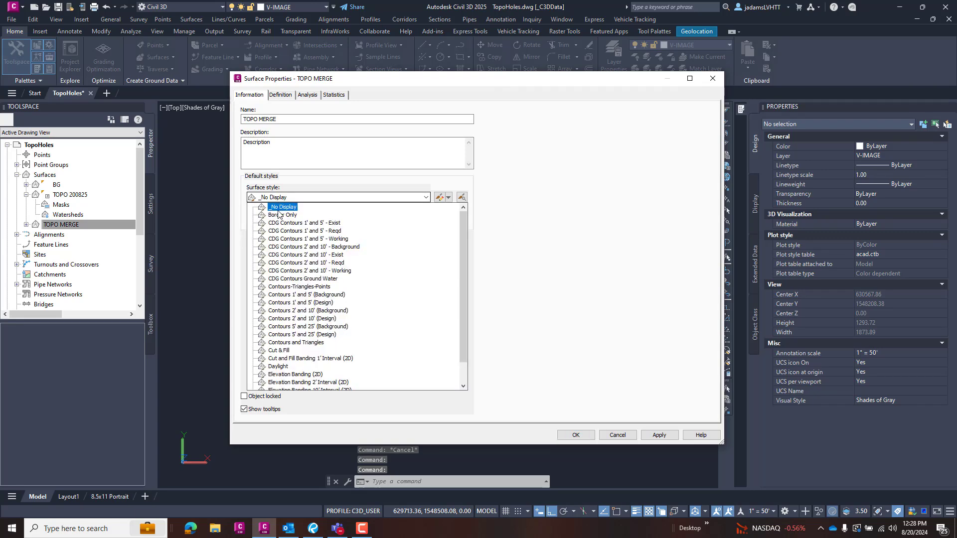
pyautogui.click(352, 247)
pyautogui.click(574, 434)
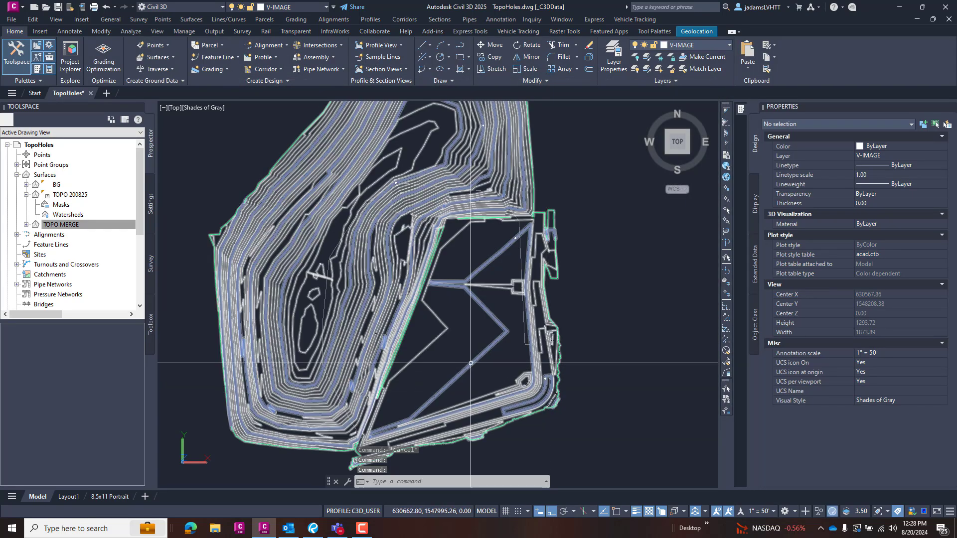
# Examine the merged surface's contours and green borders along the seam between the large pit and the adjoining area
pyautogui.scroll(2, 491, 343)
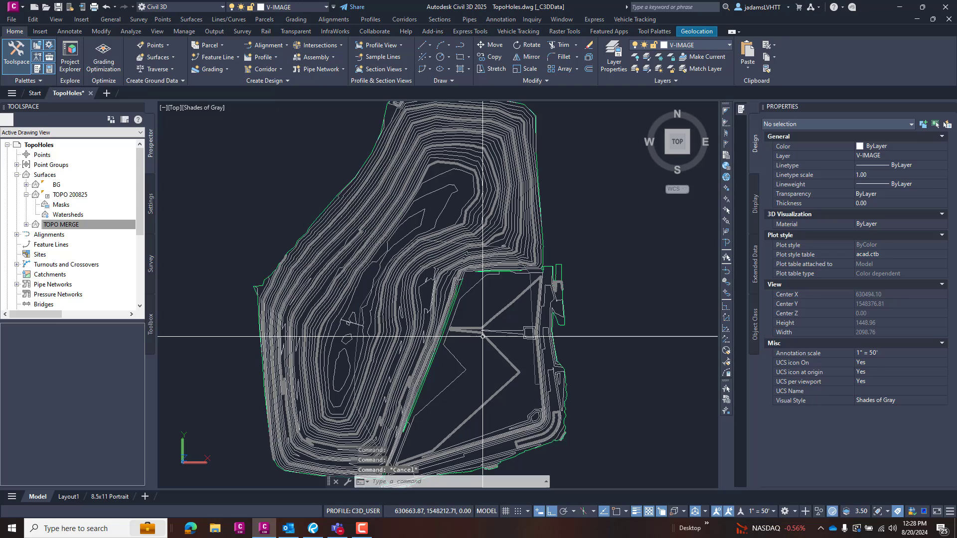
pyautogui.scroll(2, 448, 309)
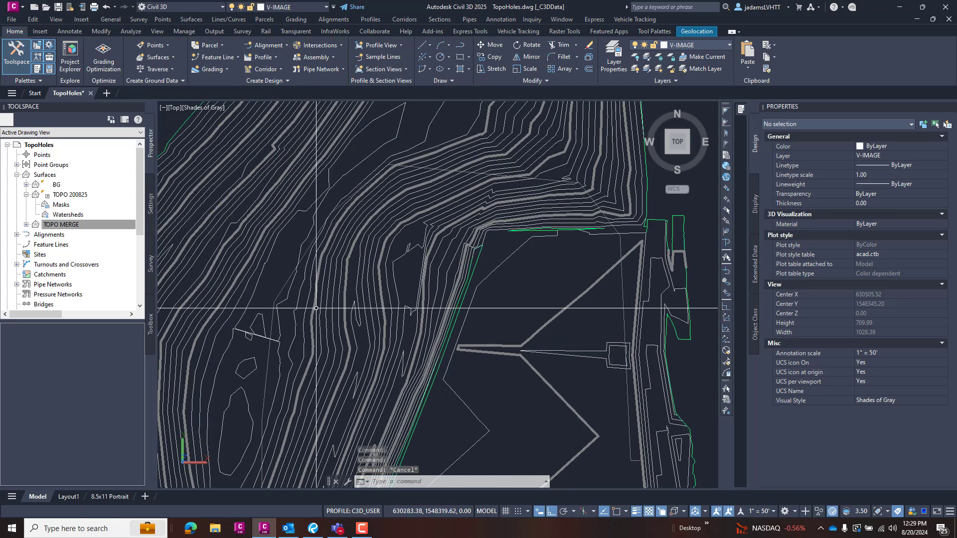
pyautogui.scroll(-1, 406, 308)
pyautogui.scroll(2, 269, 321)
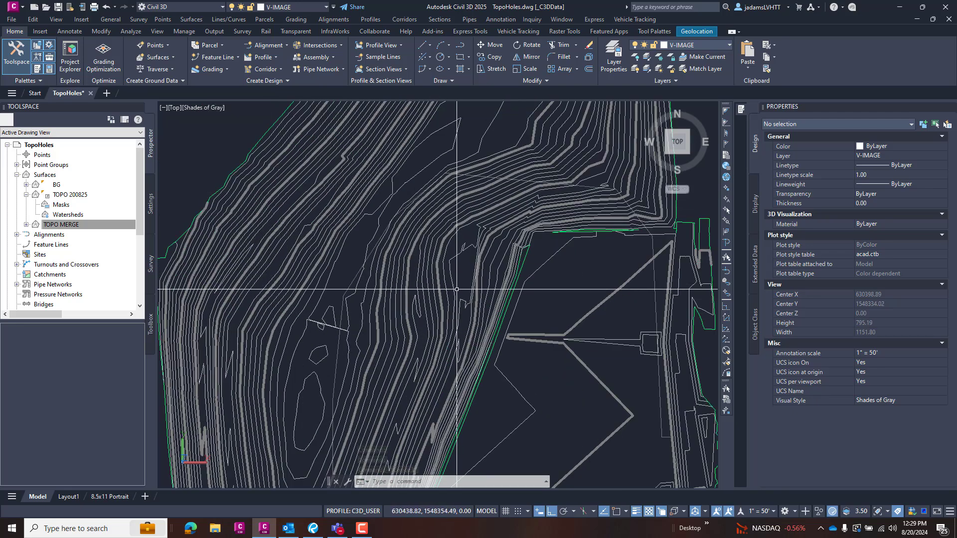
pyautogui.scroll(-2, 442, 374)
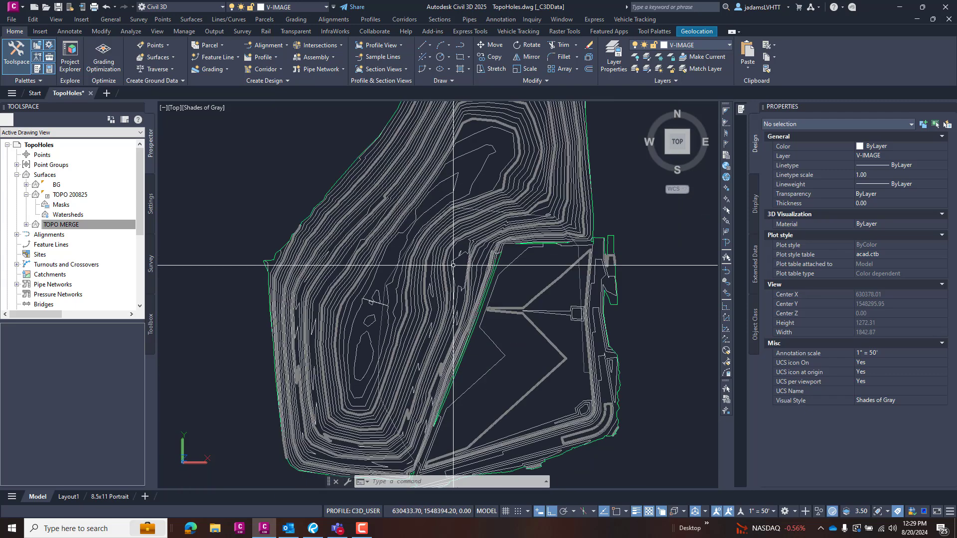
pyautogui.scroll(1, 443, 372)
pyautogui.scroll(-4, 533, 314)
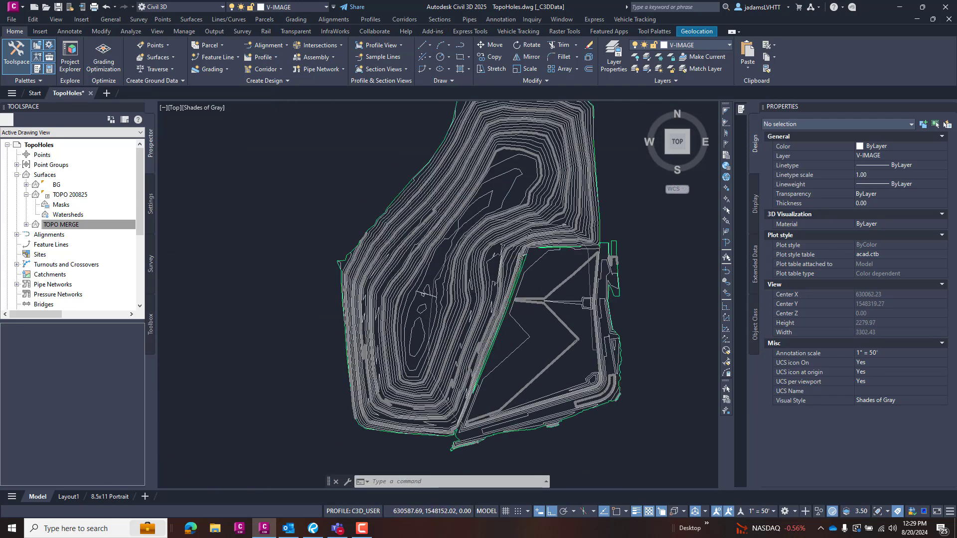
pyautogui.moveTo(549, 315); pyautogui.dragTo(497, 340, button='middle')
pyautogui.scroll(1, 449, 351)
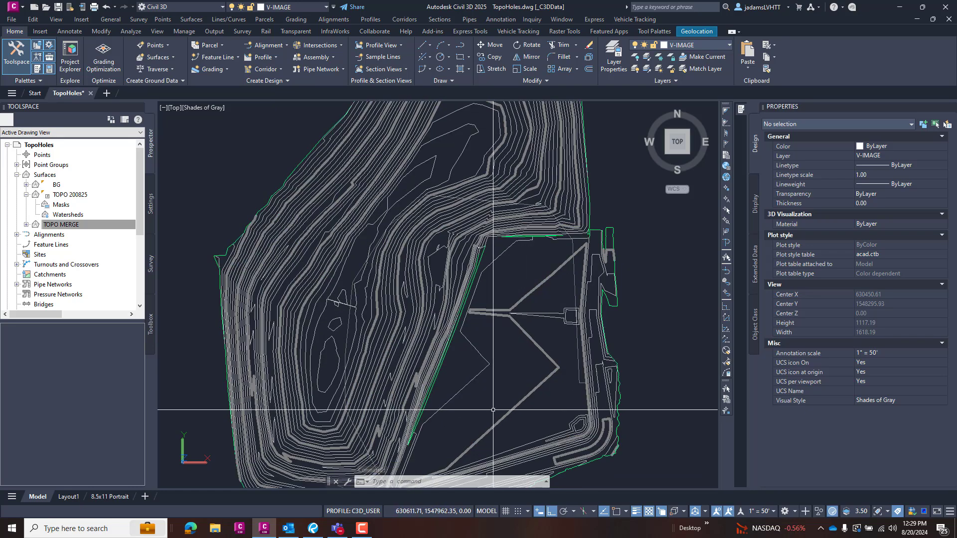
pyautogui.scroll(5, 475, 259)
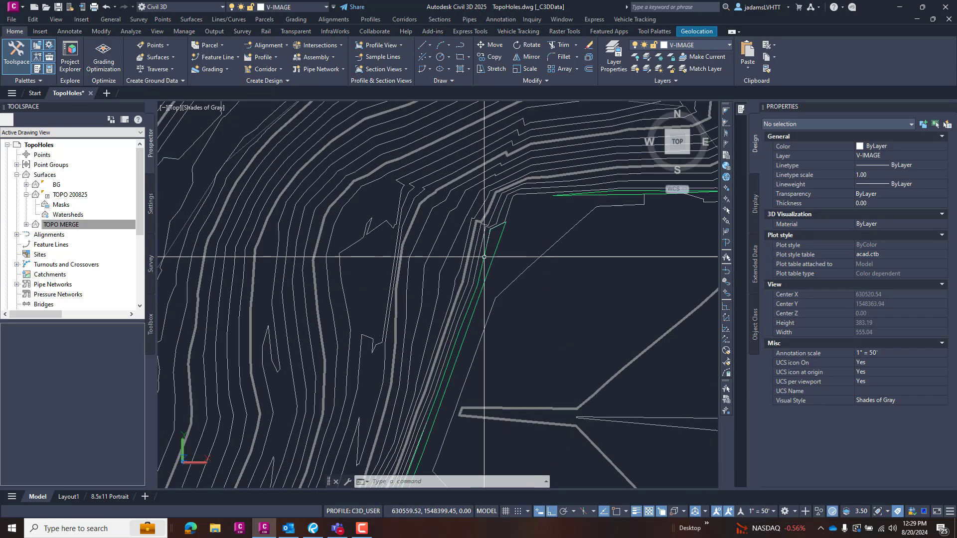
pyautogui.scroll(-7, 506, 300)
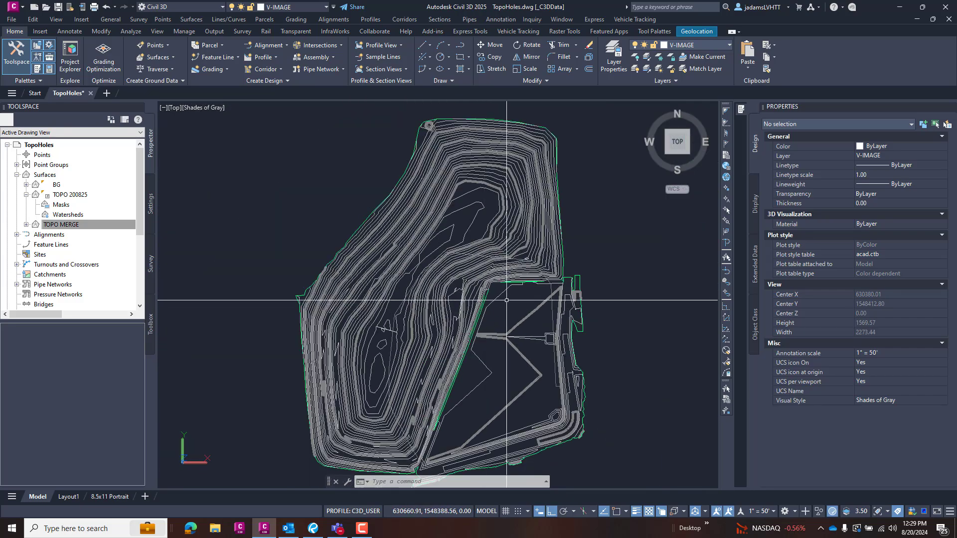
pyautogui.scroll(2, 521, 302)
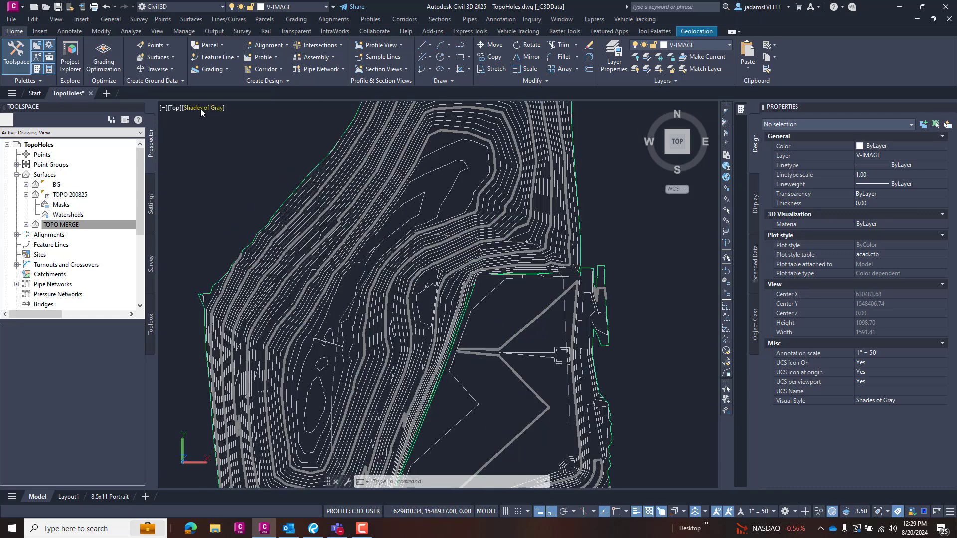
# Change the visual style to 2D Wireframe and split model space into two vertical viewports
pyautogui.click(200, 108)
pyautogui.click(210, 133)
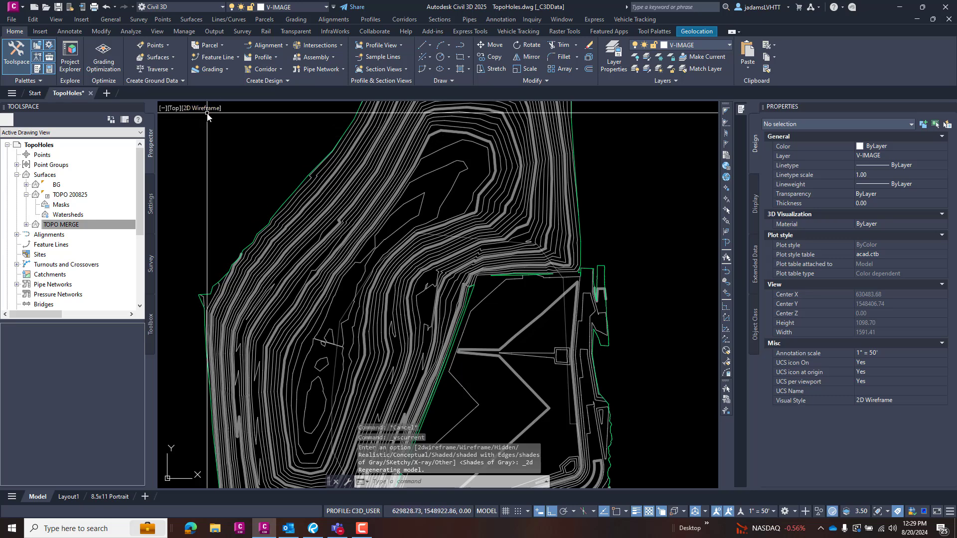
pyautogui.click(162, 109)
pyautogui.moveTo(240, 129)
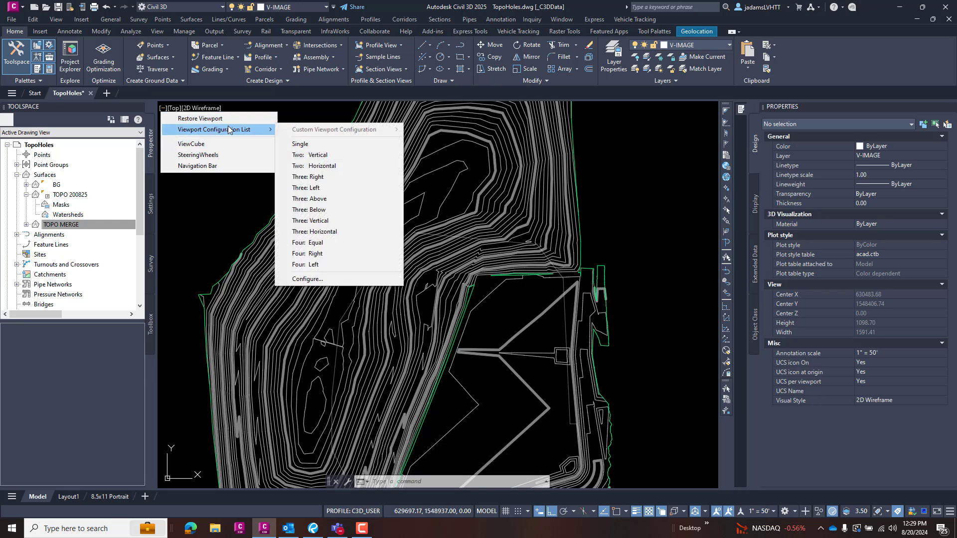
pyautogui.click(318, 155)
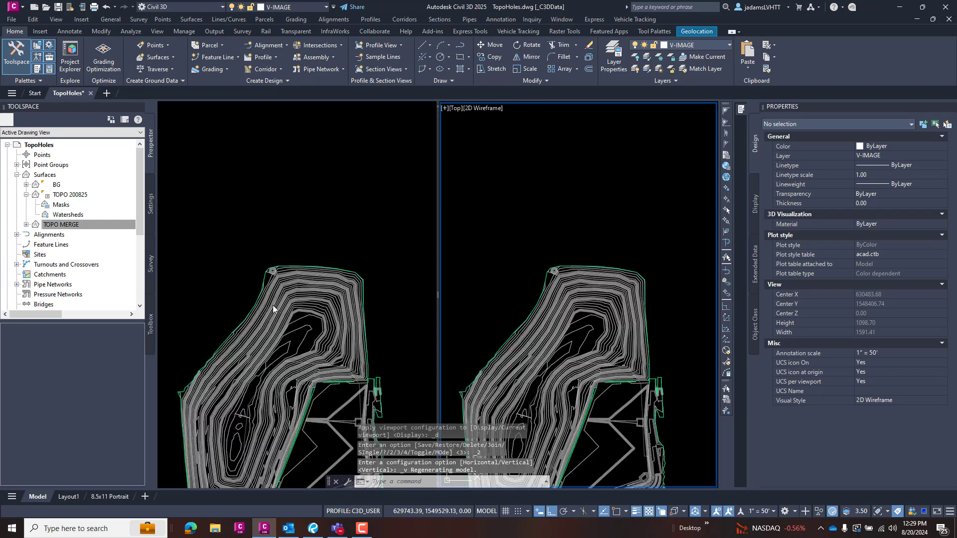
# Orbit one of the two viewports to a tilted 3D view of the merged surface and display it in Shades of Gray
pyautogui.click(532, 212)
pyautogui.scroll(-2, 543, 194)
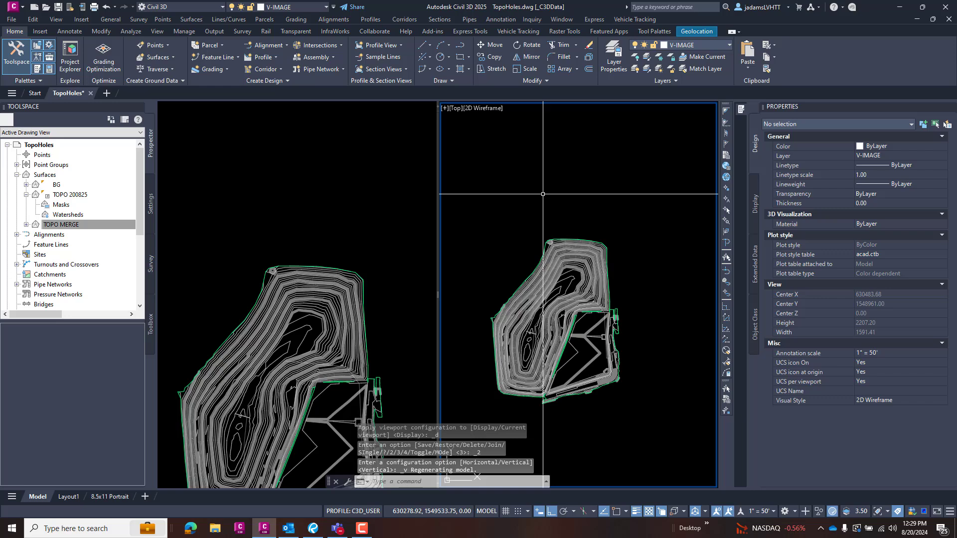
pyautogui.scroll(2, 558, 377)
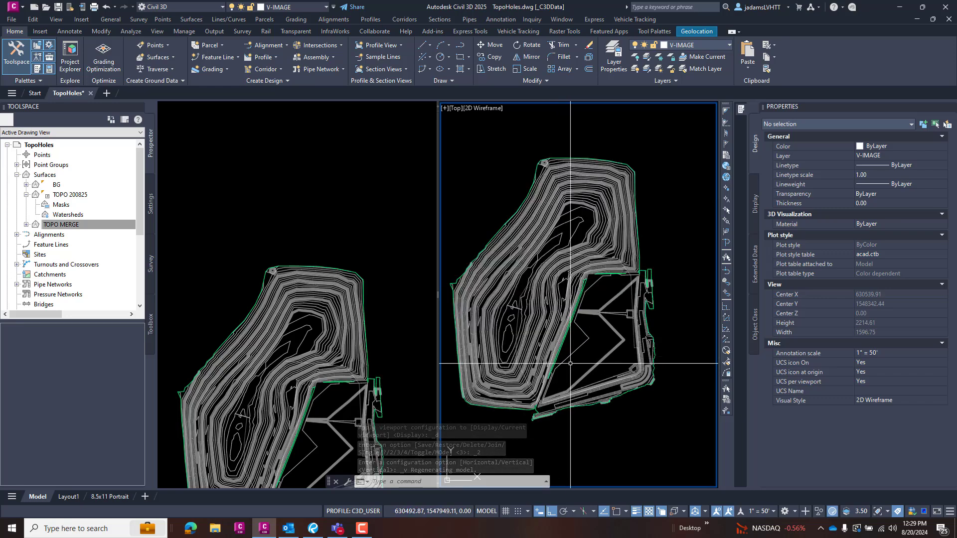
pyautogui.keyDown('shift'); pyautogui.moveTo(570, 360); pyautogui.dragTo(578, 284, button='middle'); pyautogui.keyUp('shift')
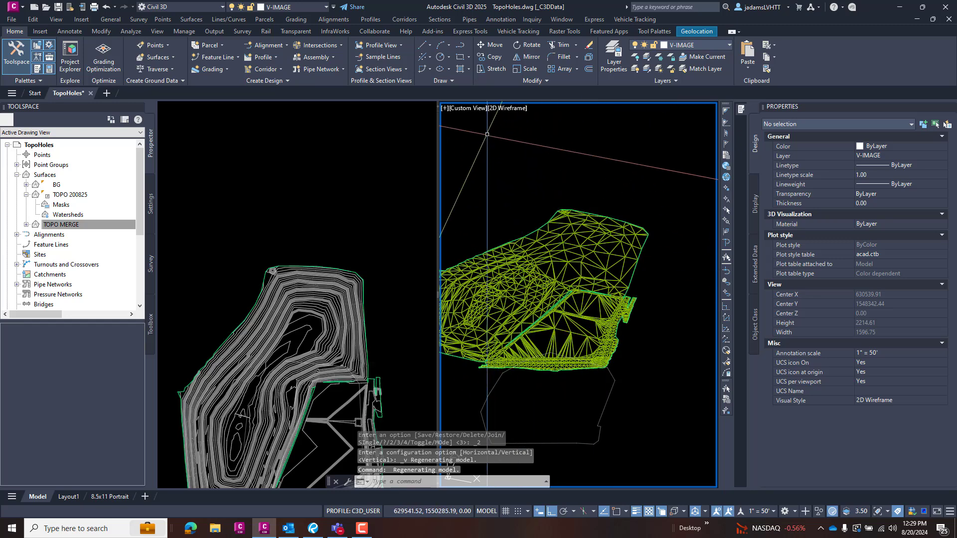
pyautogui.click(501, 108)
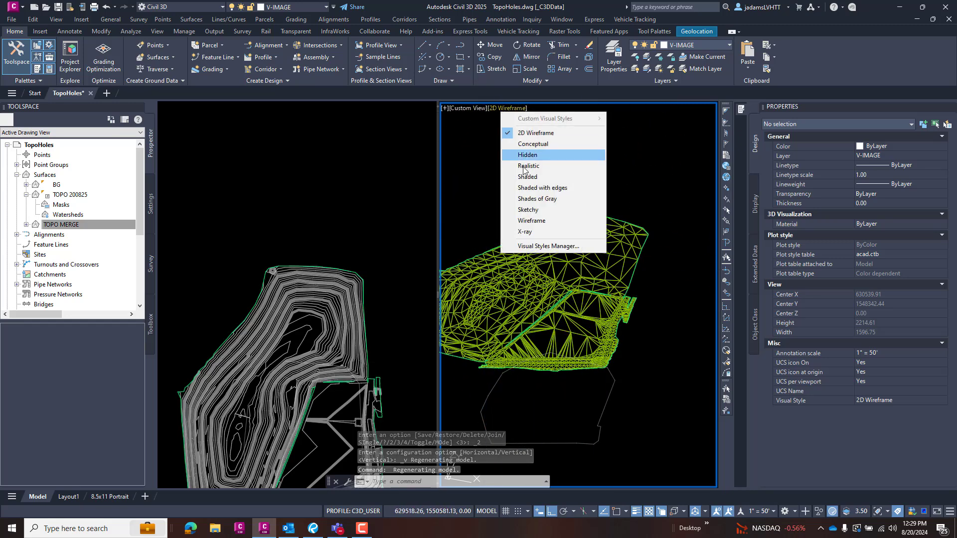
pyautogui.click(537, 199)
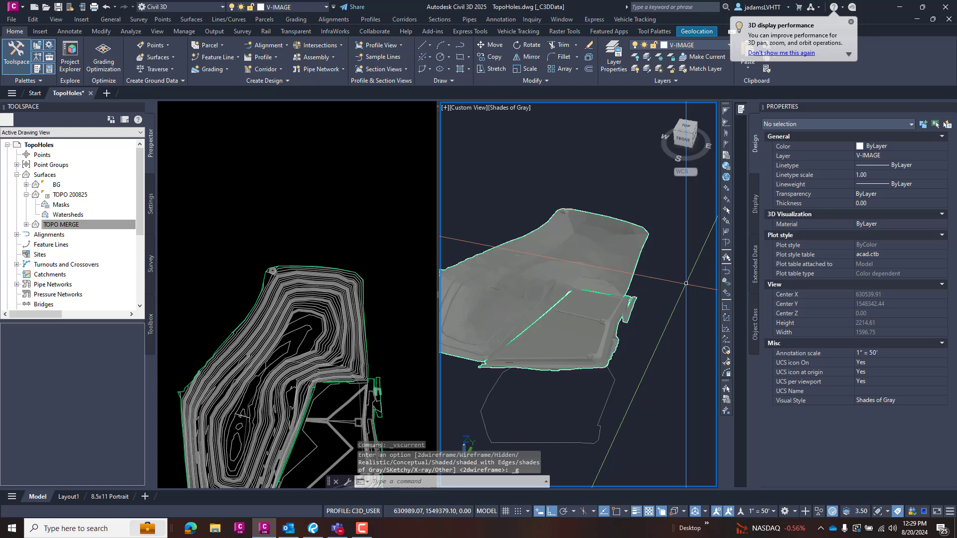
# Inspect the gaps along the seam of the merged surface from several angles in the shaded 3D viewport
pyautogui.scroll(5, 562, 302)
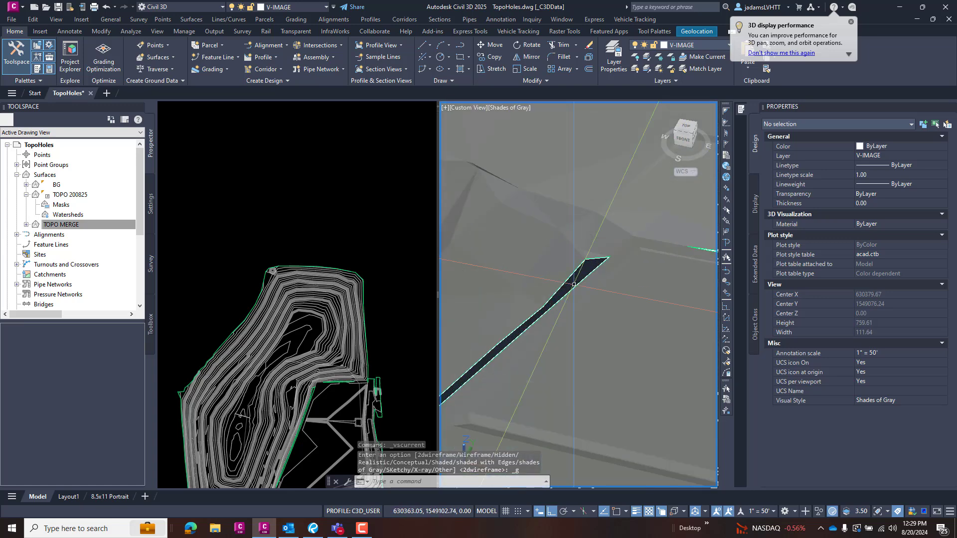
pyautogui.keyDown('shift'); pyautogui.moveTo(564, 293); pyautogui.dragTo(633, 269, button='middle'); pyautogui.keyUp('shift')
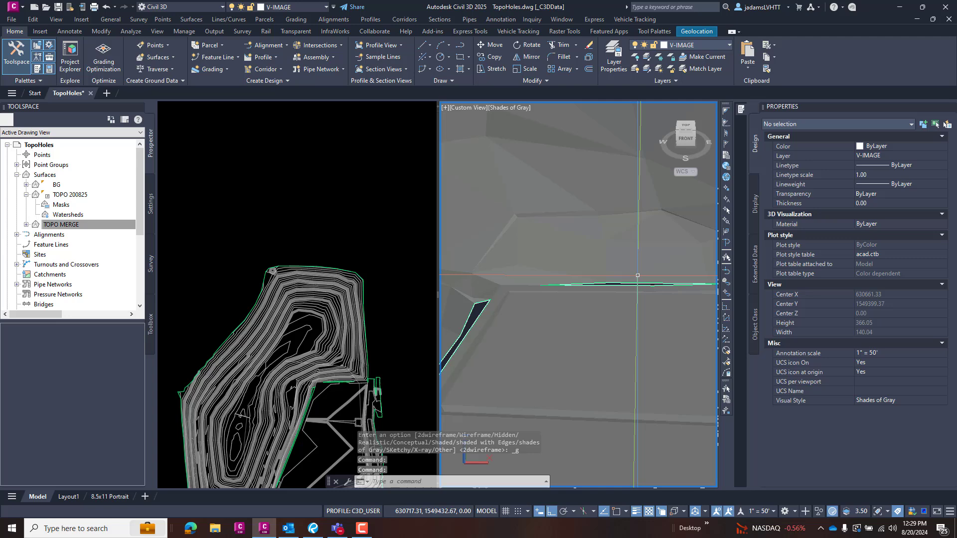
pyautogui.keyDown('shift'); pyautogui.moveTo(571, 298); pyautogui.dragTo(520, 313, button='middle'); pyautogui.keyUp('shift')
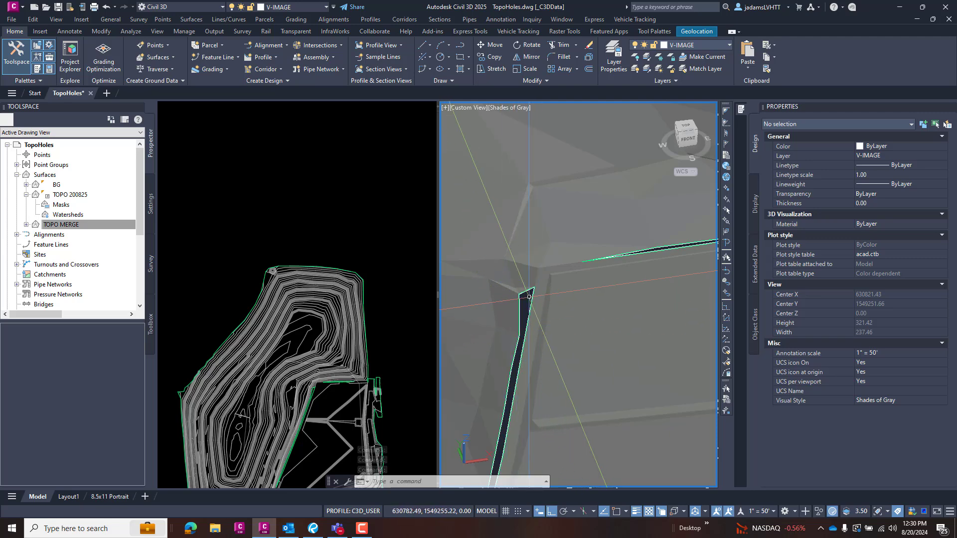
pyautogui.scroll(-4, 537, 297)
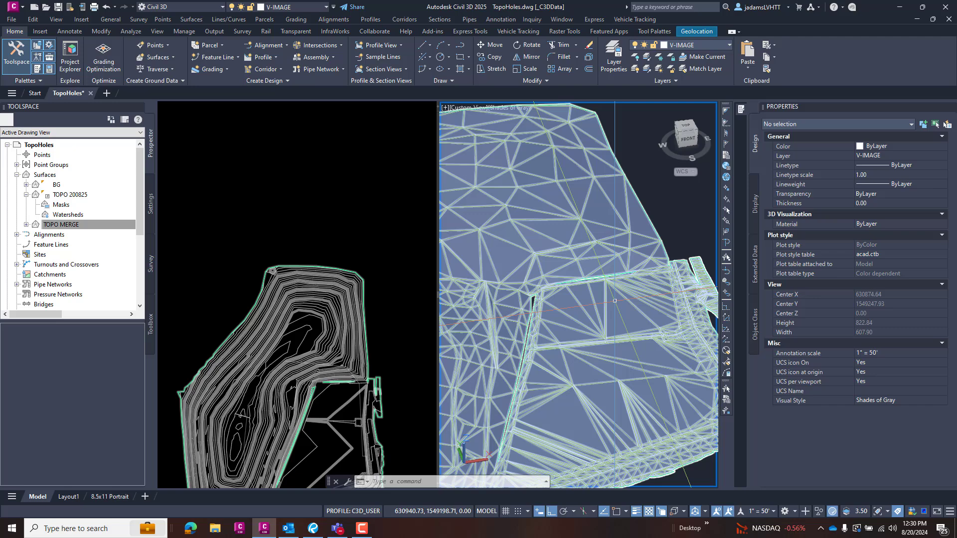
pyautogui.scroll(5, 614, 300)
# Select the TOPO MERGE surface in the plan viewport and set its style to Contours-Triangles-Points
pyautogui.click(382, 277)
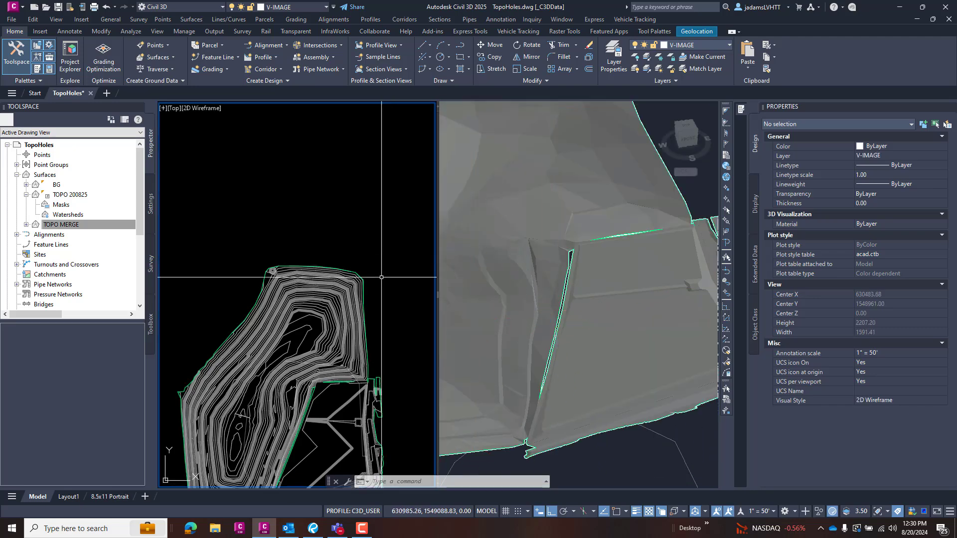
pyautogui.scroll(5, 340, 291)
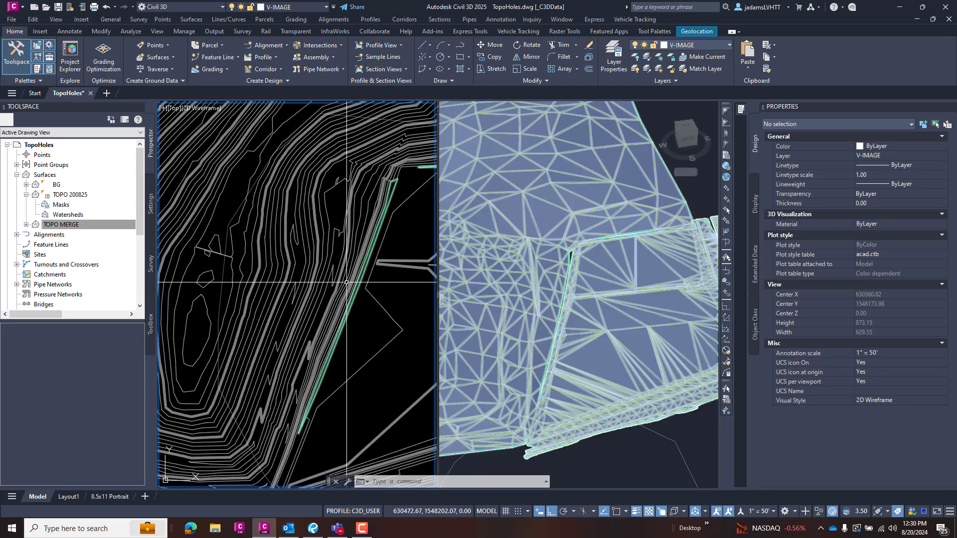
pyautogui.click(347, 283)
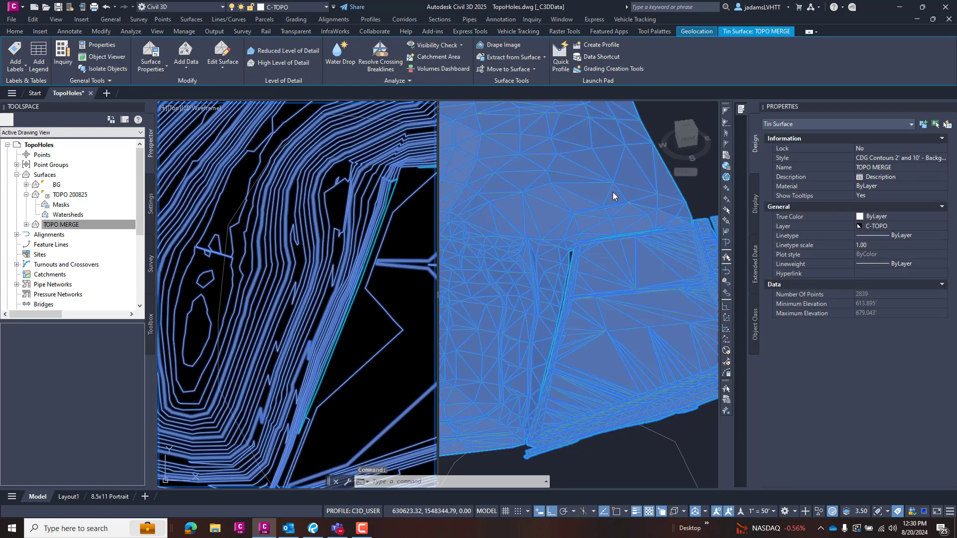
pyautogui.click(884, 158)
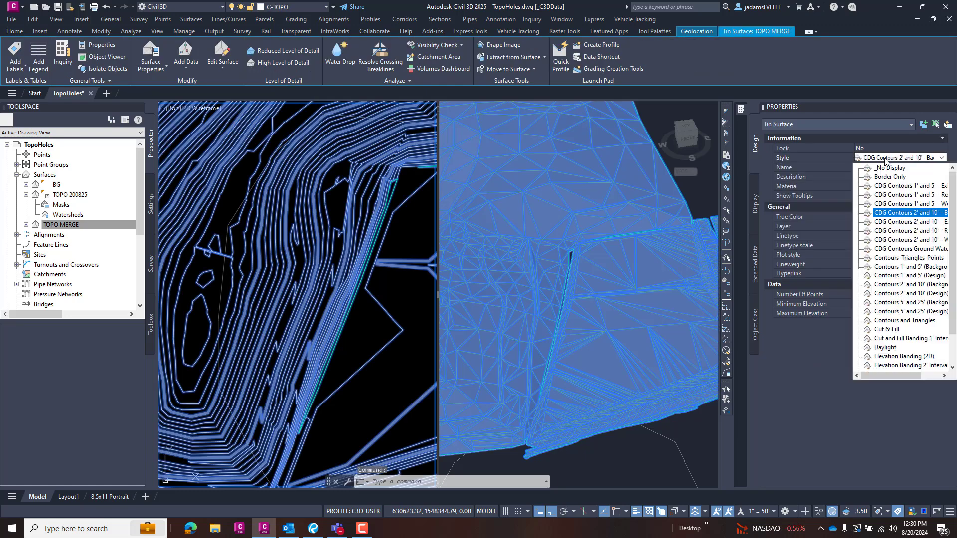
pyautogui.click(900, 259)
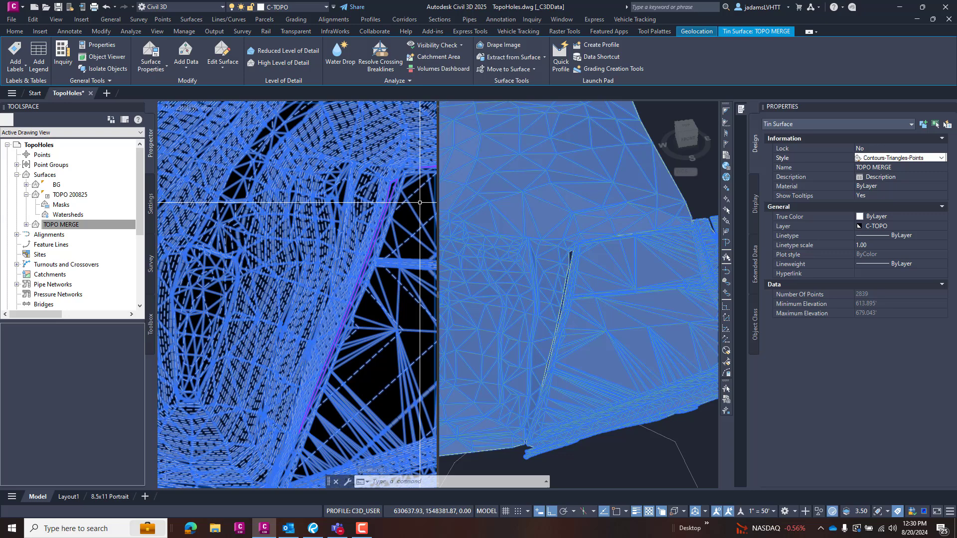
pyautogui.press('Escape')
# Display the plan viewport in Shades of Gray and make the 3D viewport active
pyautogui.click(202, 112)
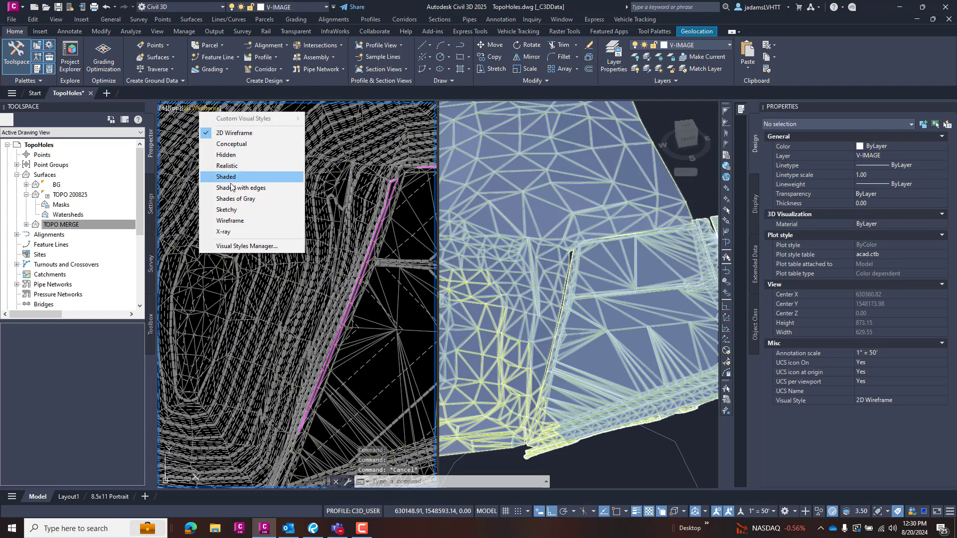
pyautogui.click(396, 194)
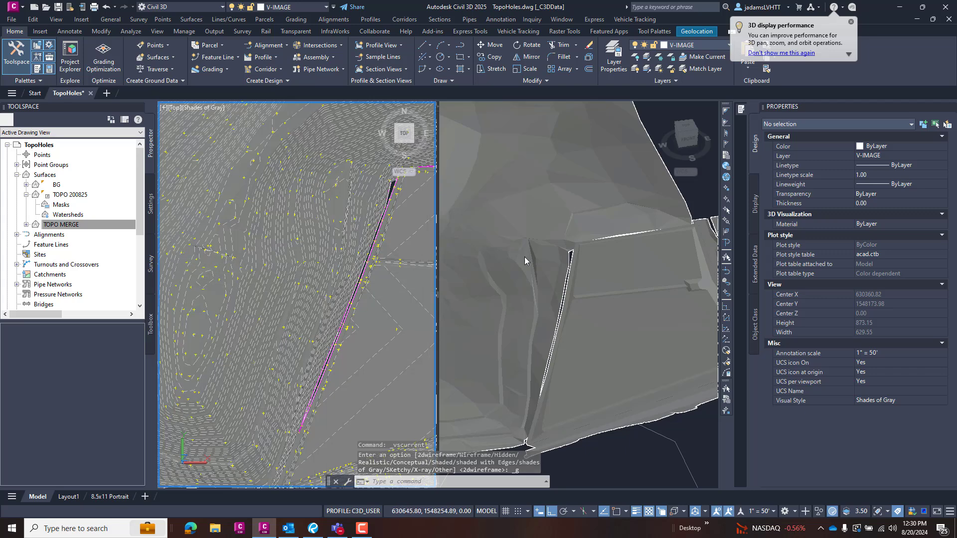
pyautogui.click(163, 108)
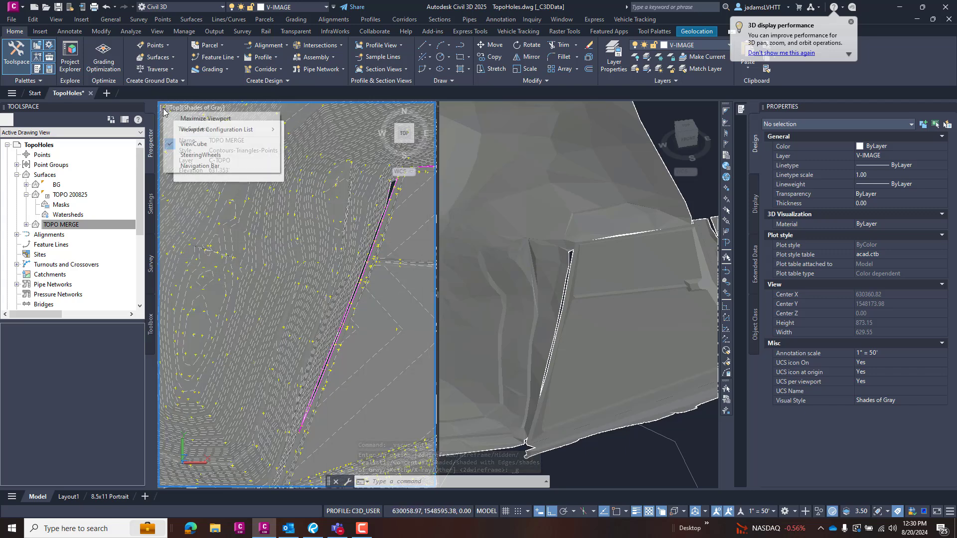
pyautogui.click(647, 335)
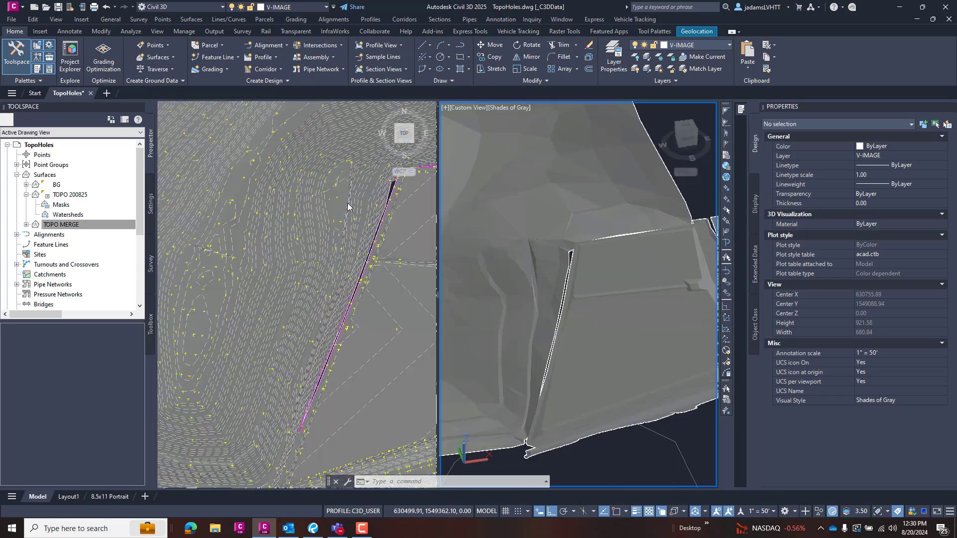
# Examine the long hole along the seam, its boundary and the surrounding surface points at several scales in the plan viewport
pyautogui.click(348, 207)
pyautogui.scroll(-2, 284, 257)
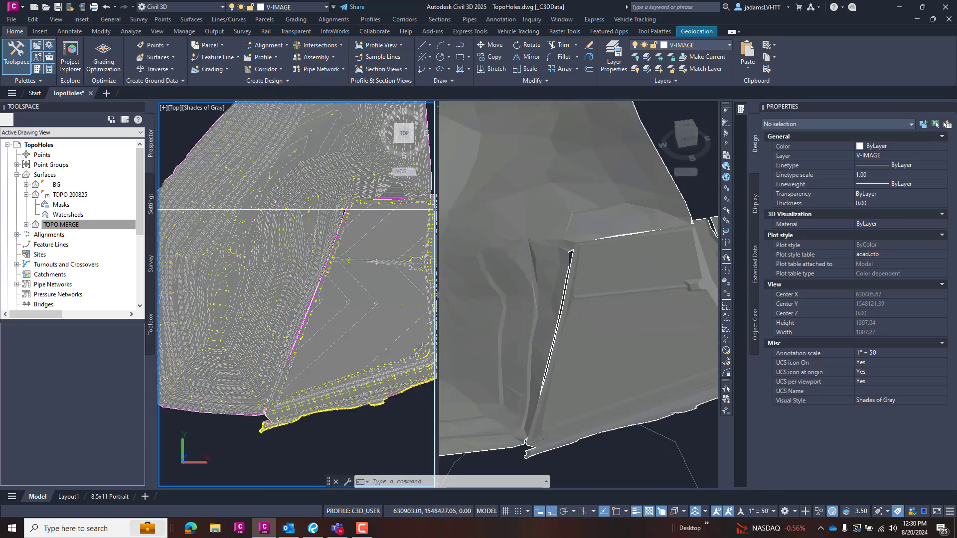
pyautogui.scroll(3, 365, 204)
pyautogui.scroll(6, 364, 204)
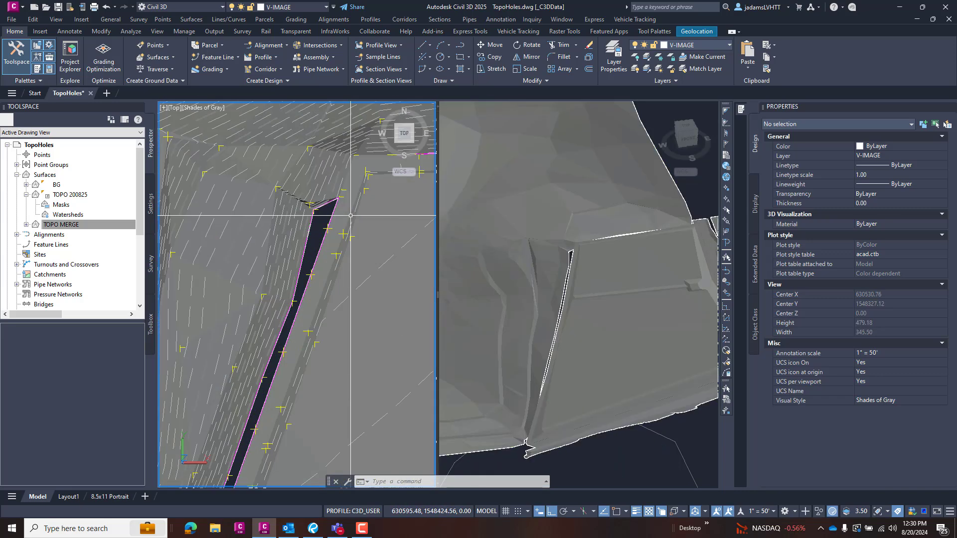
pyautogui.scroll(-9, 298, 209)
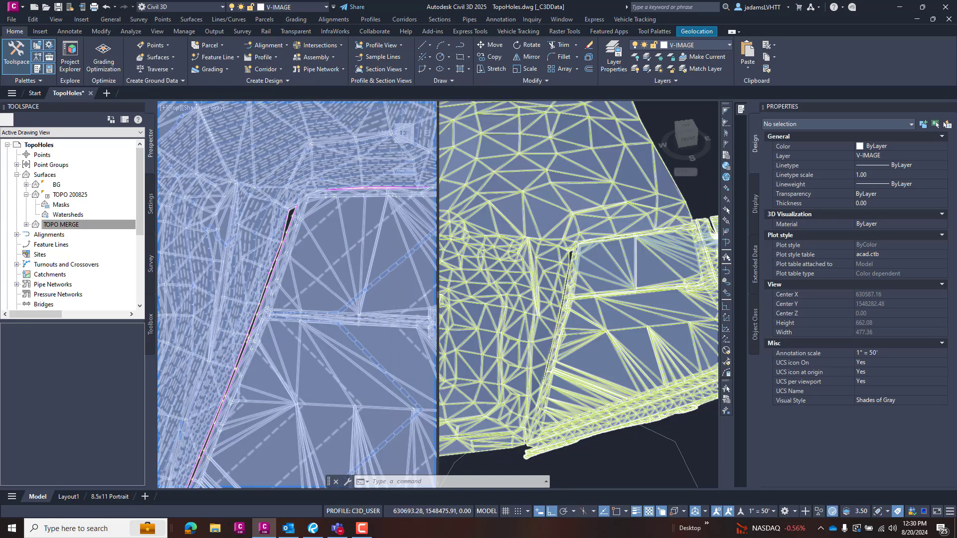
pyautogui.scroll(5, 381, 189)
pyautogui.scroll(-4, 376, 212)
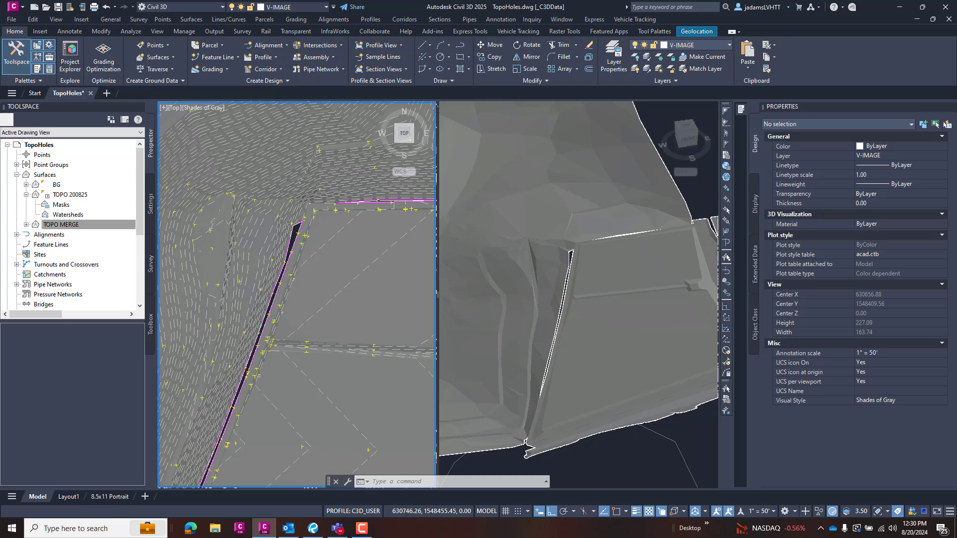
pyautogui.scroll(3, 279, 272)
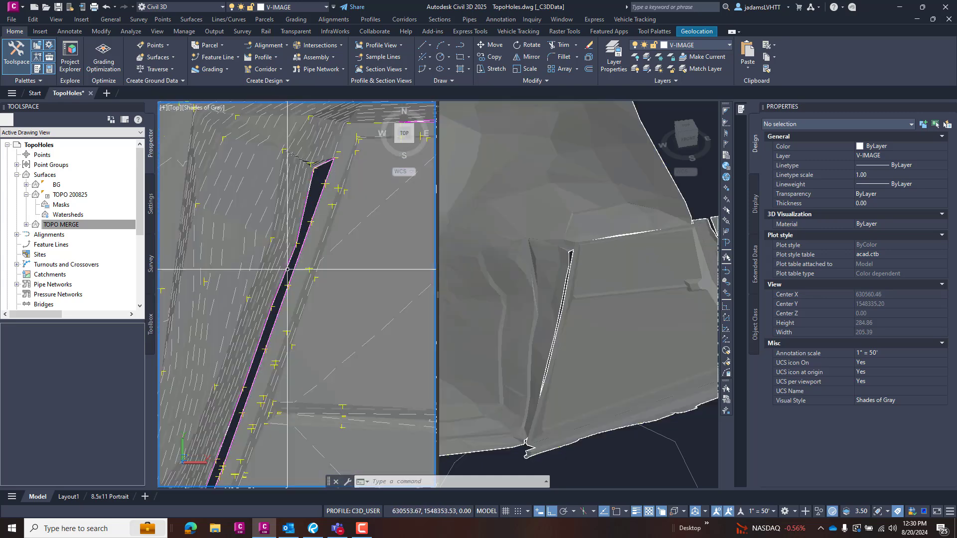
pyautogui.scroll(5, 288, 268)
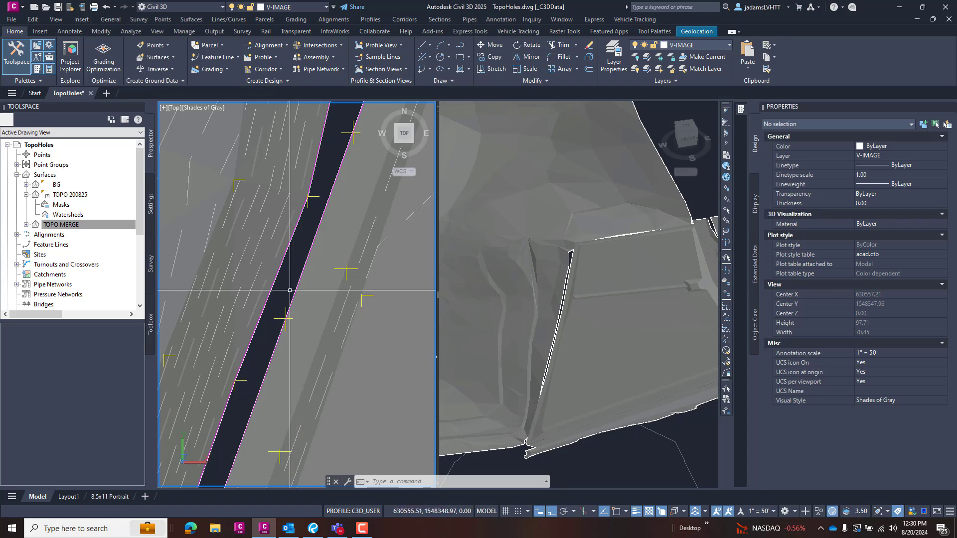
pyautogui.scroll(-8, 305, 256)
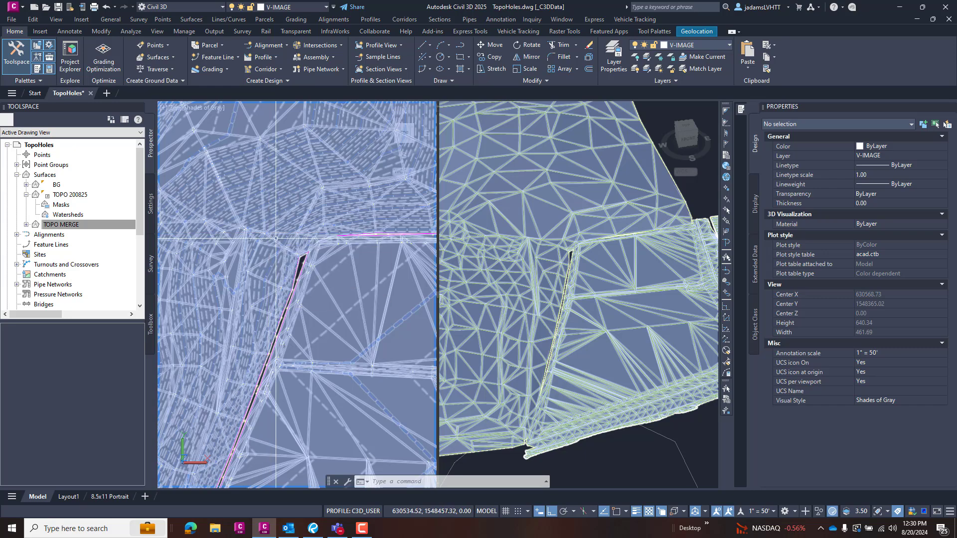
pyautogui.scroll(6, 302, 267)
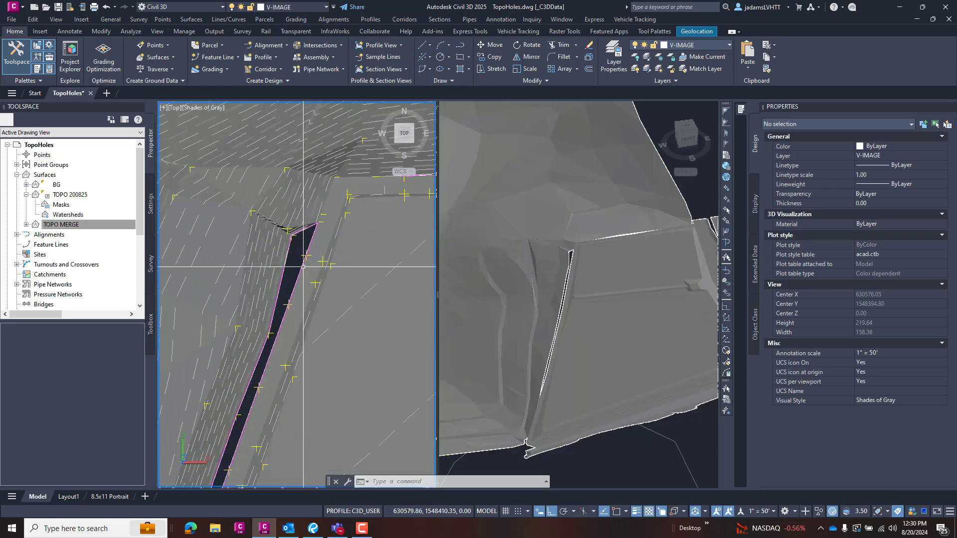
pyautogui.scroll(-4, 292, 219)
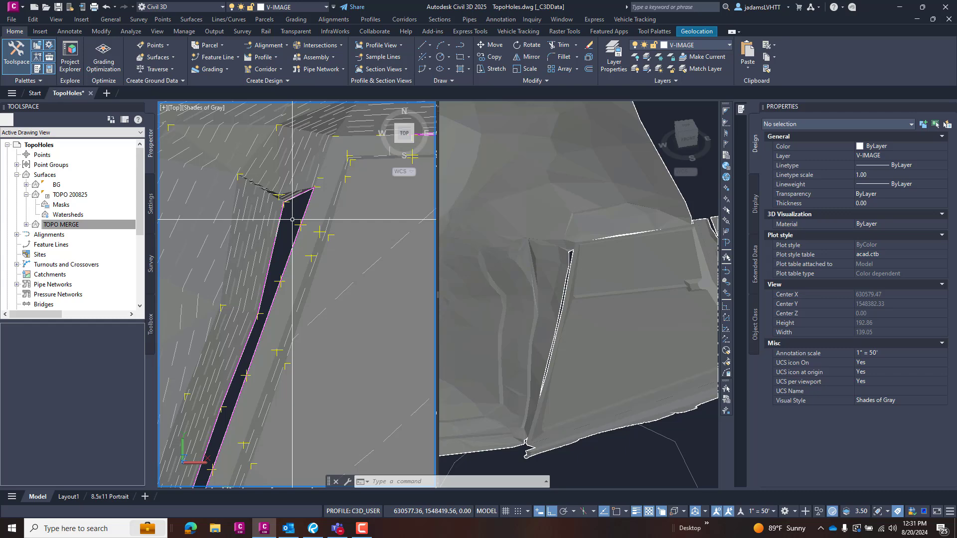
pyautogui.scroll(-6, 285, 274)
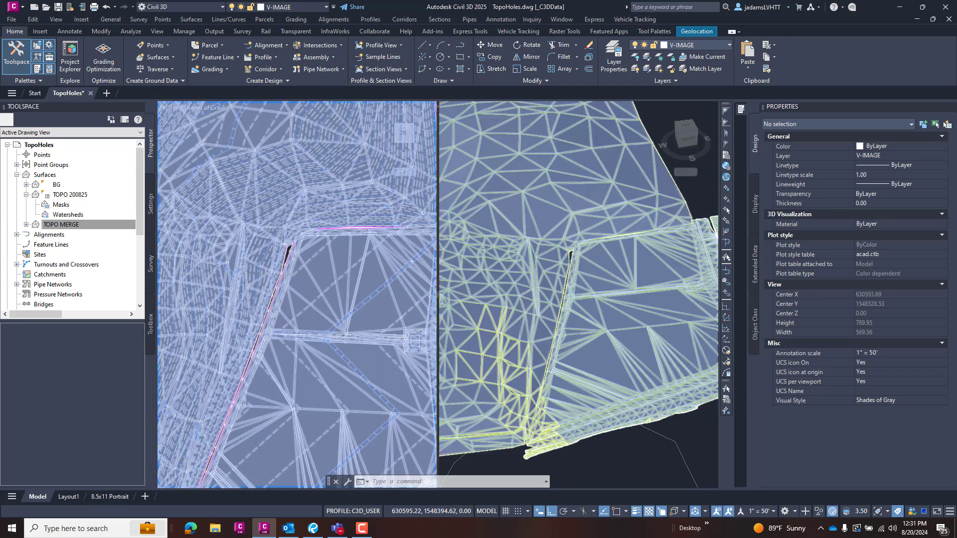
pyautogui.scroll(-5, 294, 266)
pyautogui.scroll(2, 292, 270)
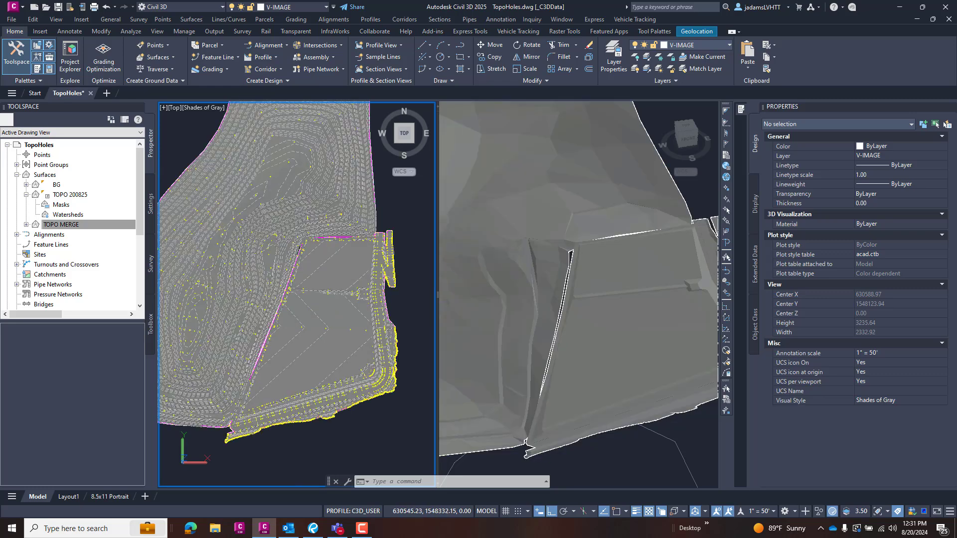
pyautogui.scroll(14, 304, 232)
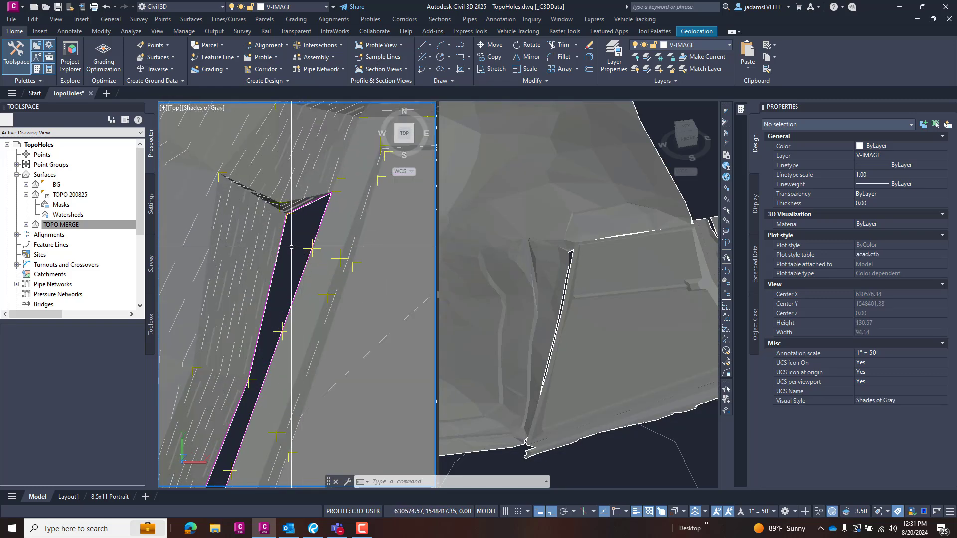
# Set up Extract Objects for the TOPO MERGE surface with only Border enabled and its value set to Select from Drawing
pyautogui.click(253, 255)
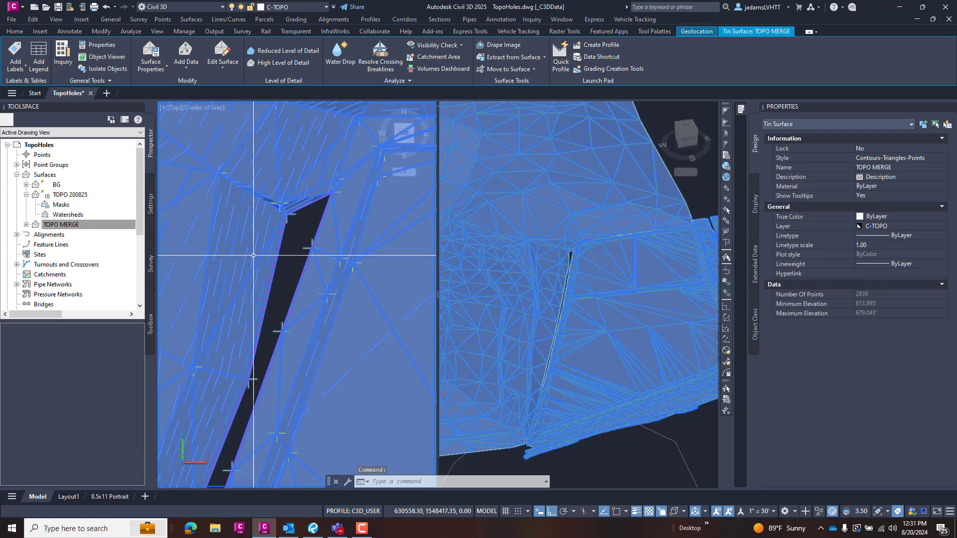
pyautogui.click(504, 59)
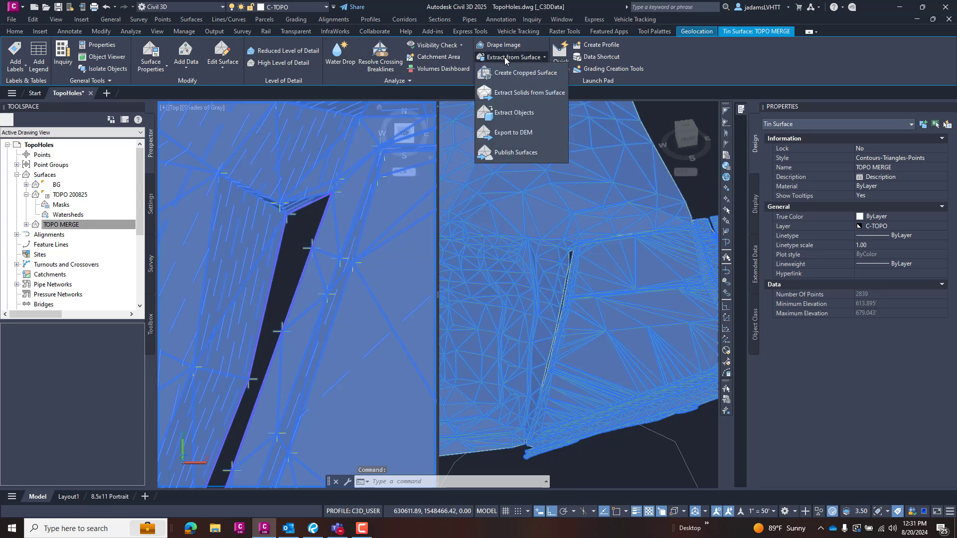
pyautogui.click(506, 125)
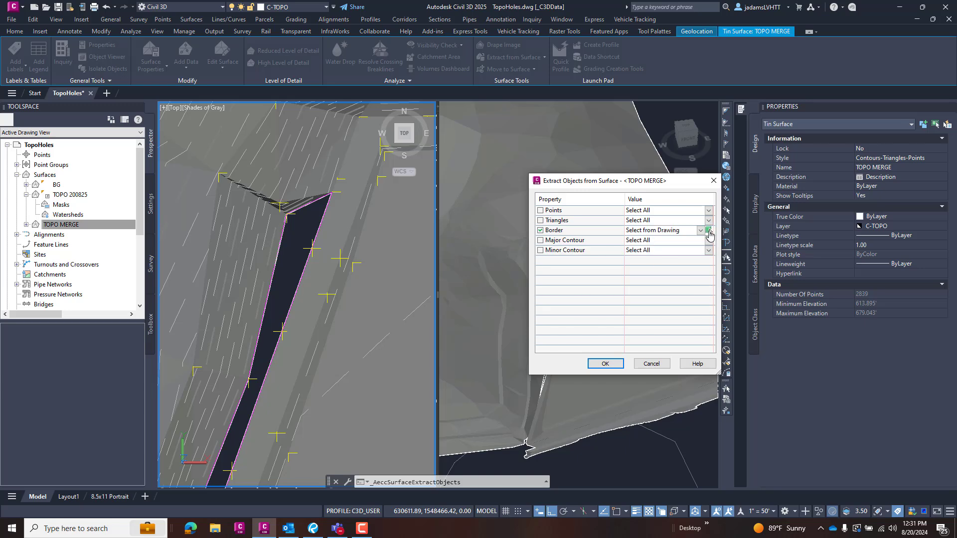
pyautogui.click(709, 231)
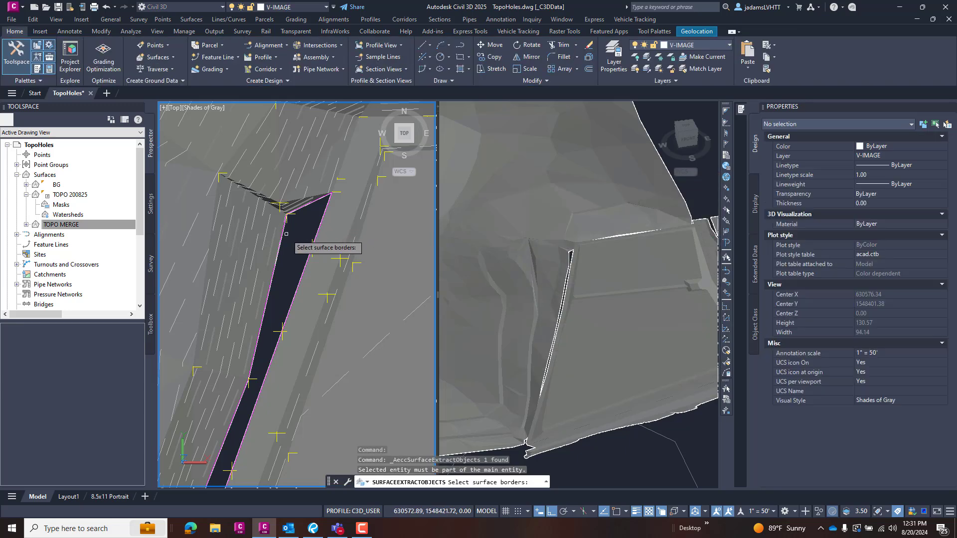
# Try to extract the surface borders around the two seam holes by picking their edges in the plan viewport
pyautogui.scroll(3, 284, 237)
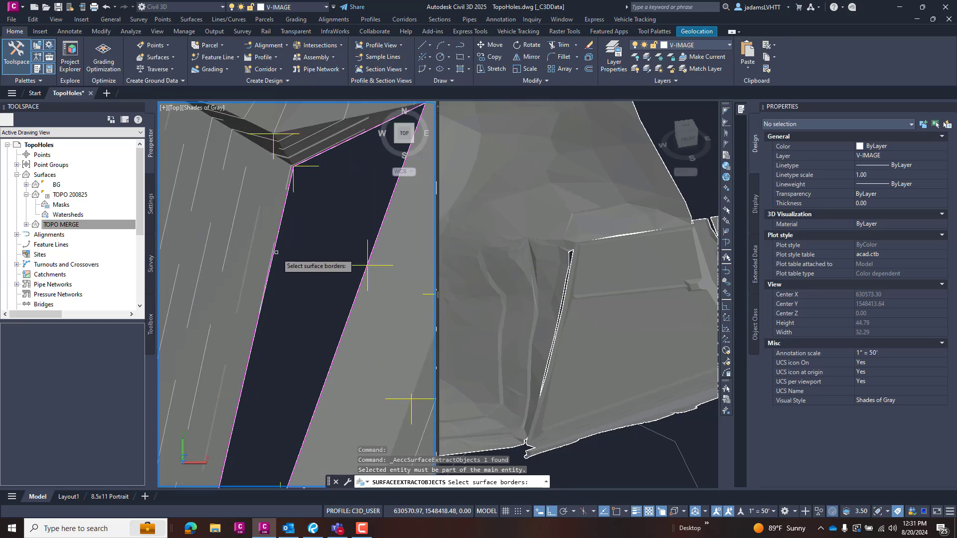
pyautogui.click(280, 229)
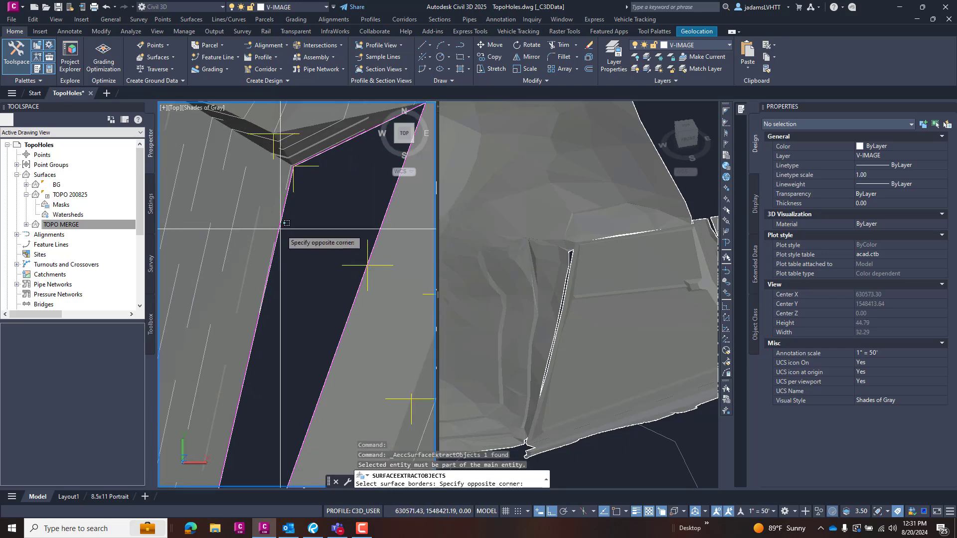
pyautogui.click(280, 227)
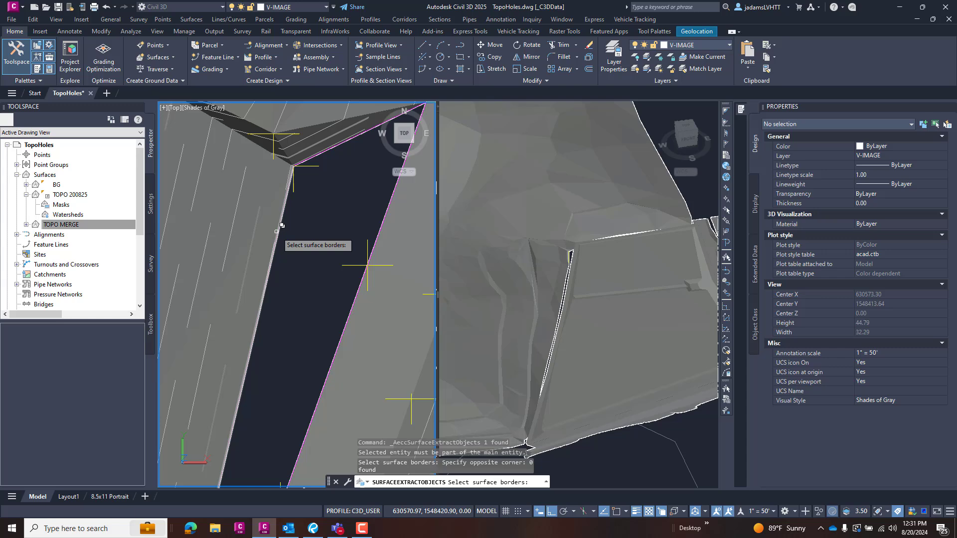
pyautogui.click(276, 264)
pyautogui.click(322, 270)
pyautogui.scroll(-5, 277, 295)
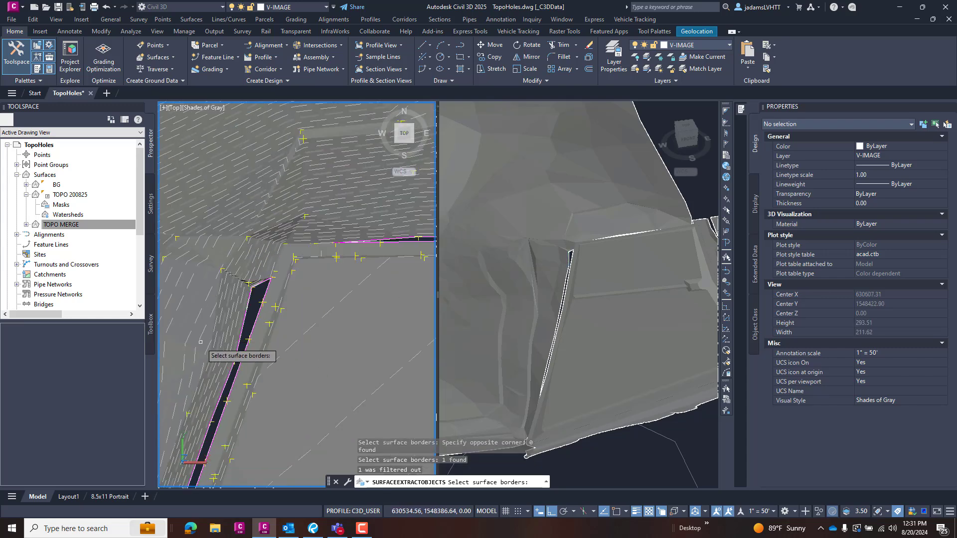
pyautogui.scroll(6, 277, 295)
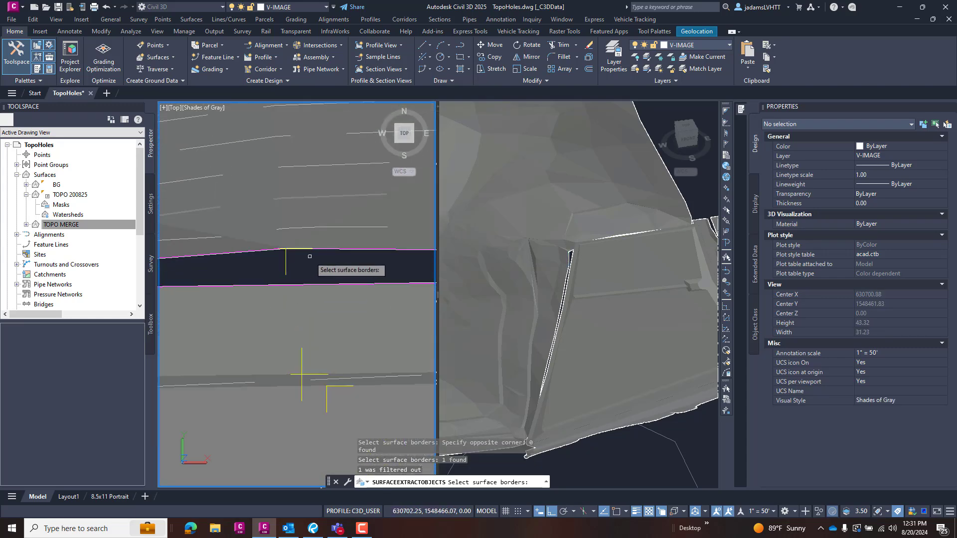
pyautogui.click(325, 247)
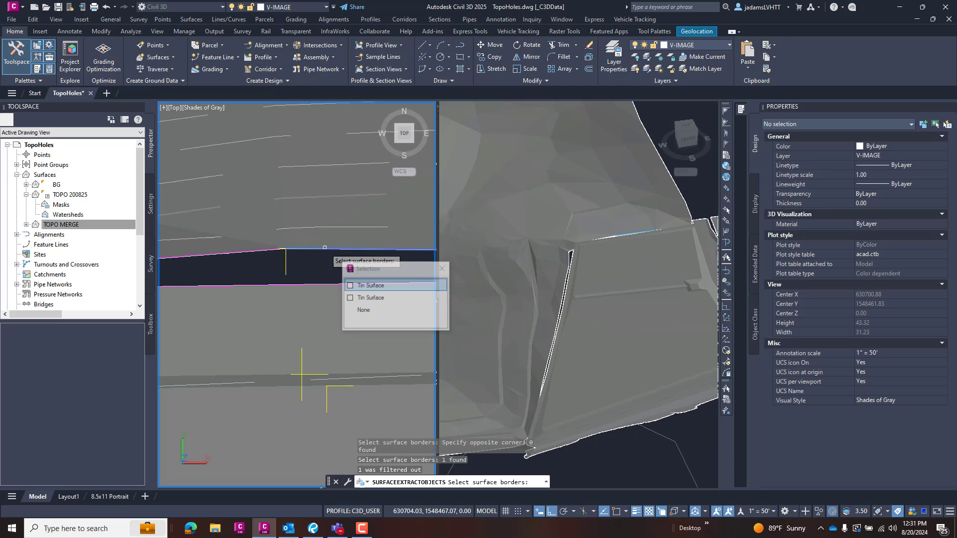
pyautogui.click(360, 286)
pyautogui.press('Return')
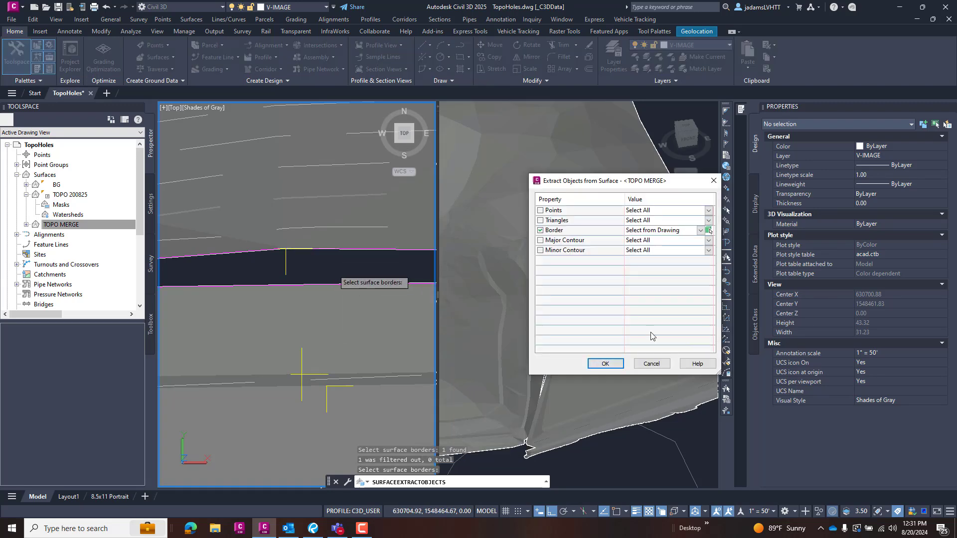
pyautogui.click(604, 364)
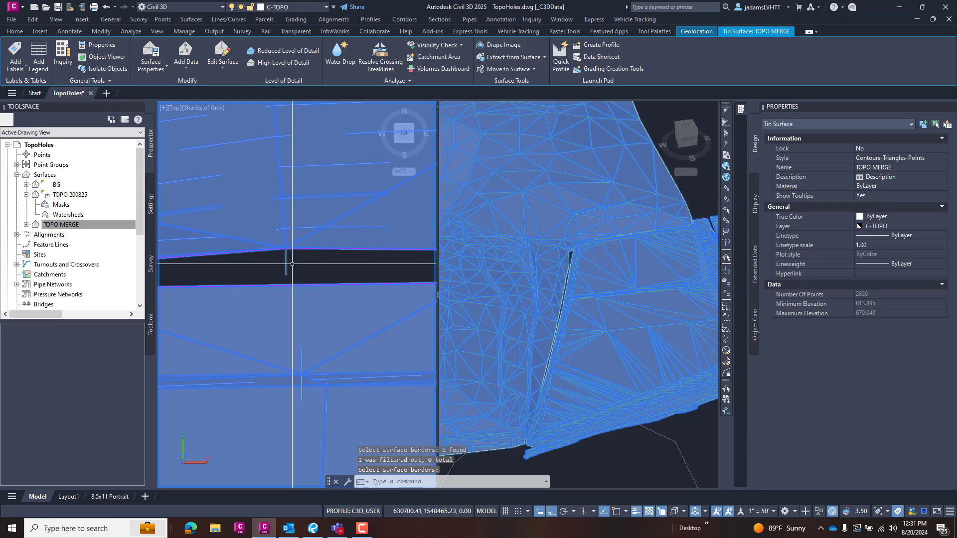
pyautogui.press('Escape')
pyautogui.press('Escape')
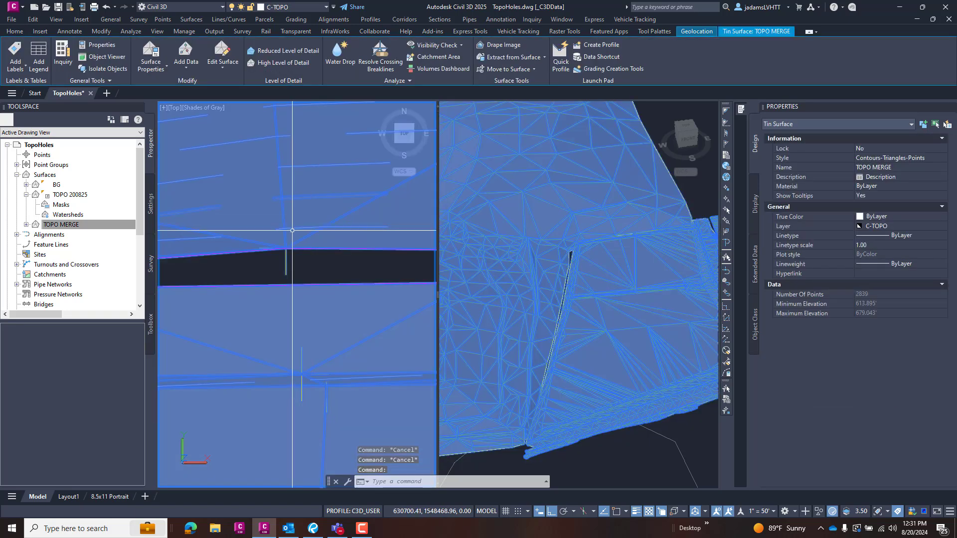
# Send the TOPO MERGE surface to the back of the display order
pyautogui.rightClick(292, 230)
pyautogui.moveTo(356, 297)
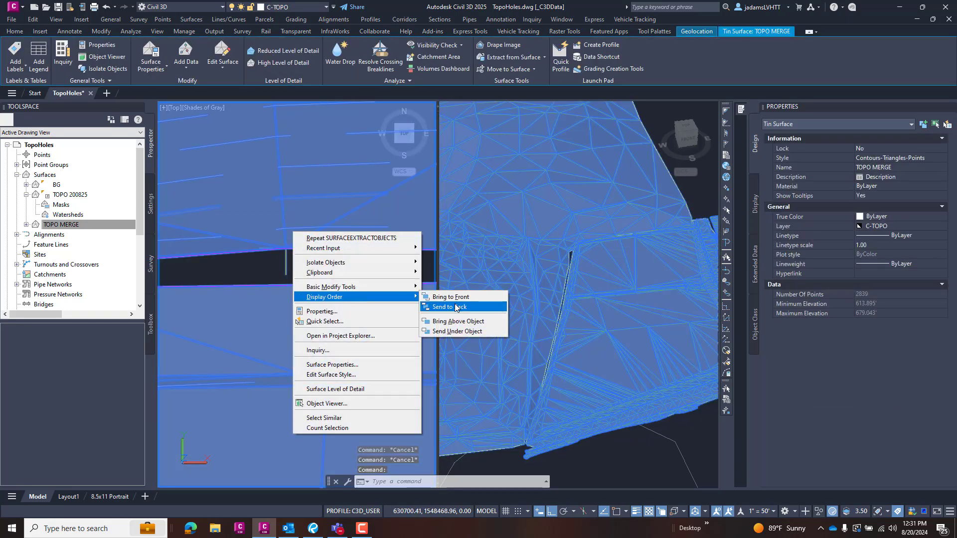
pyautogui.click(455, 307)
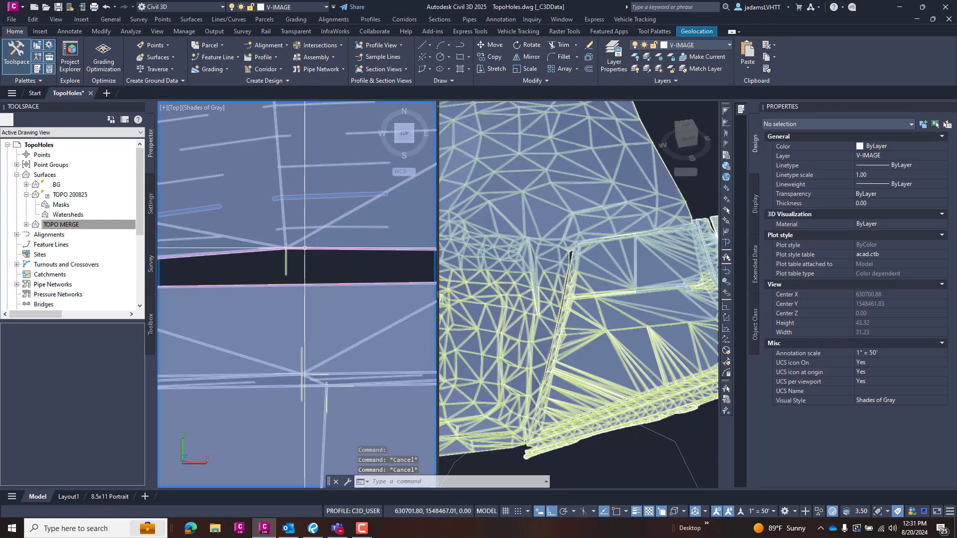
pyautogui.click(306, 251)
pyautogui.press('Escape')
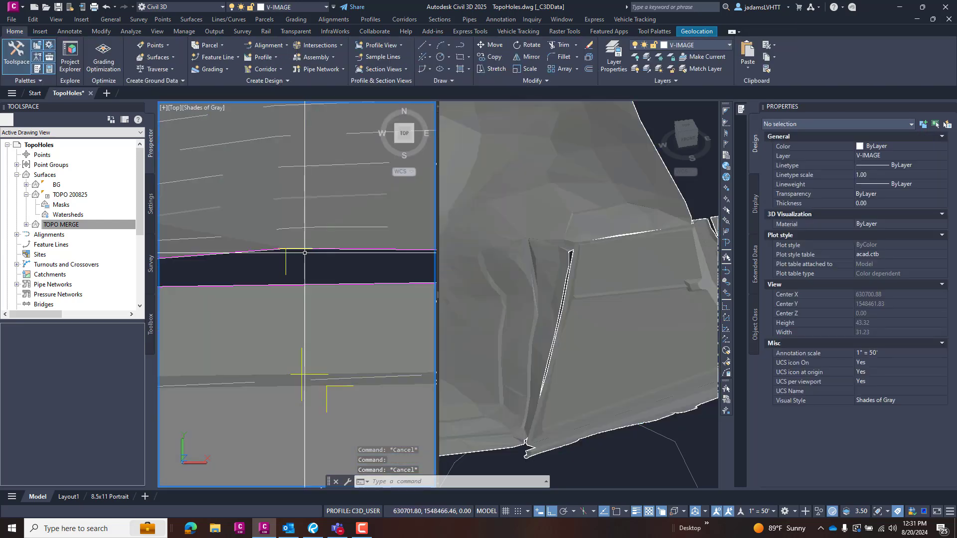
pyautogui.click(339, 249)
pyautogui.press('Escape')
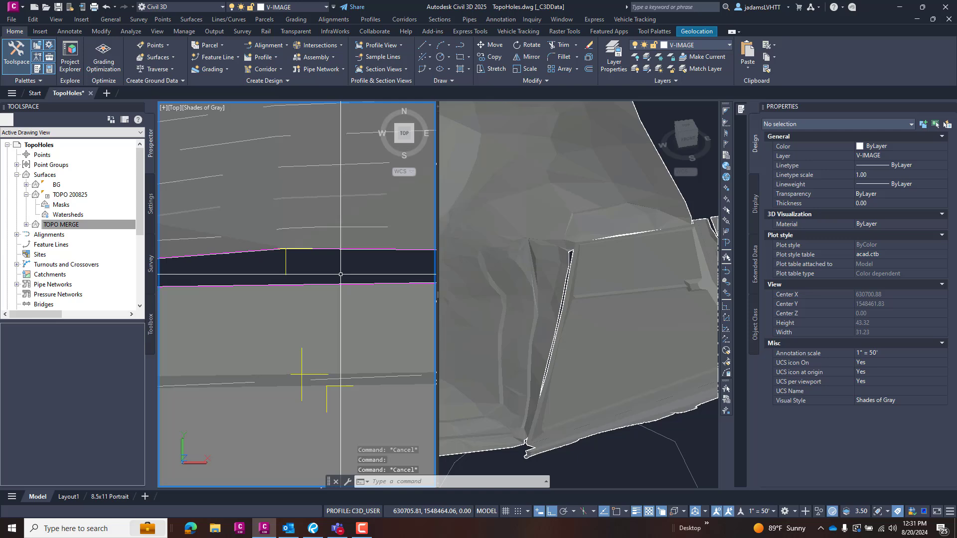
# Select the magenta 3D polylines outlining the two seam holes, choosing 3D Polyline over Tin Surface where they overlap
pyautogui.scroll(-1, 343, 358)
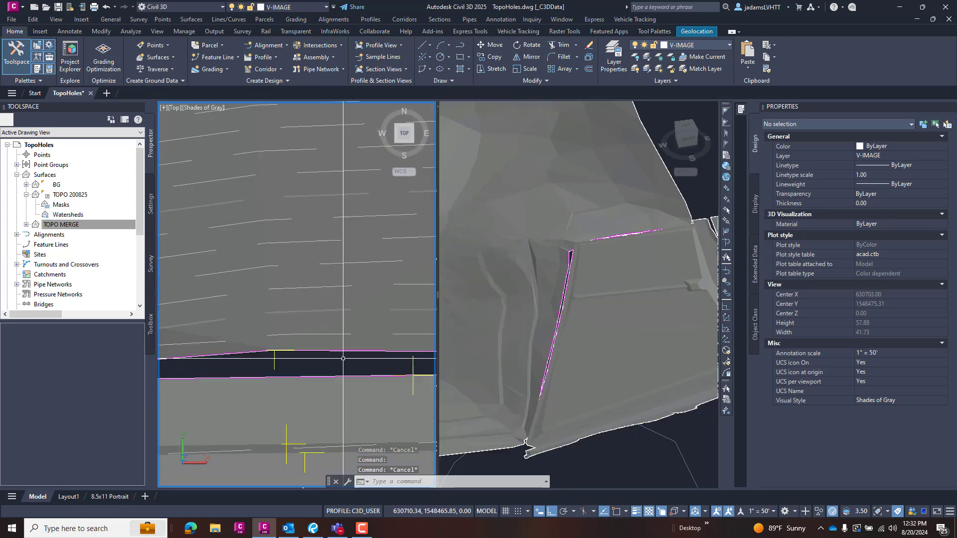
pyautogui.click(359, 351)
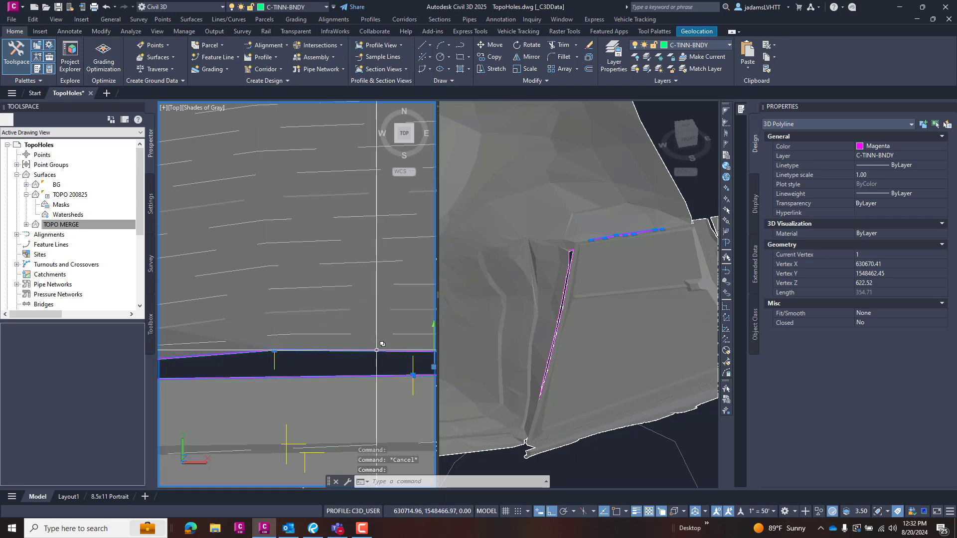
pyautogui.scroll(-3, 384, 349)
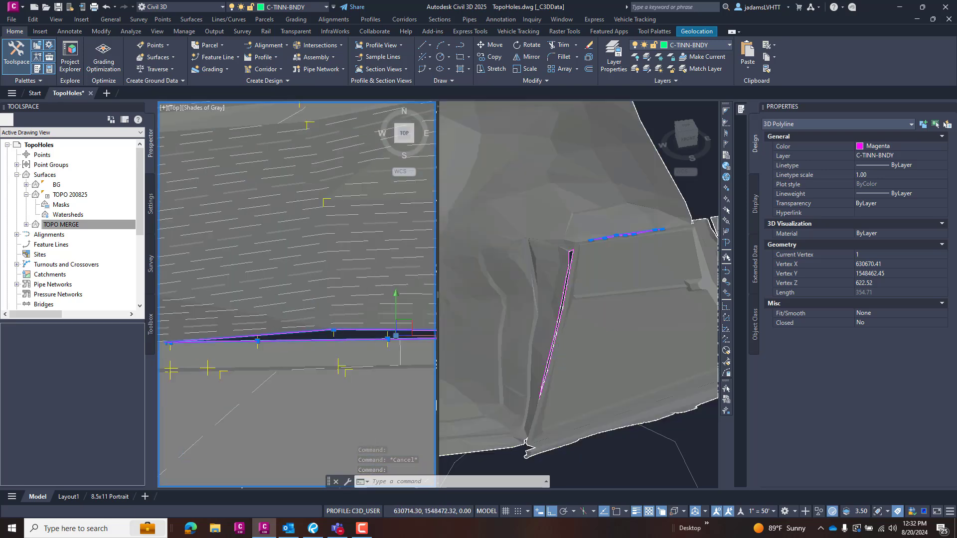
pyautogui.scroll(-4, 357, 317)
pyautogui.scroll(8, 231, 356)
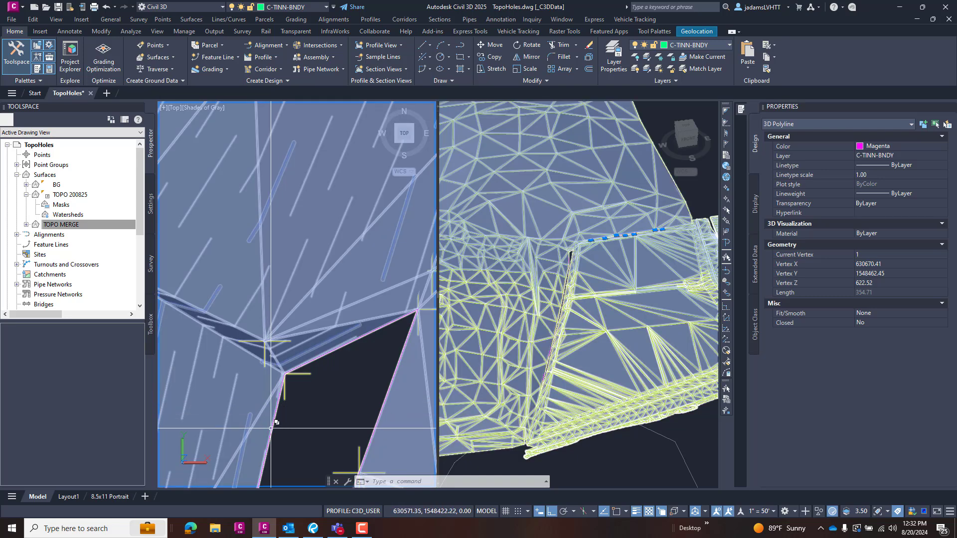
pyautogui.click(275, 415)
pyautogui.click(321, 478)
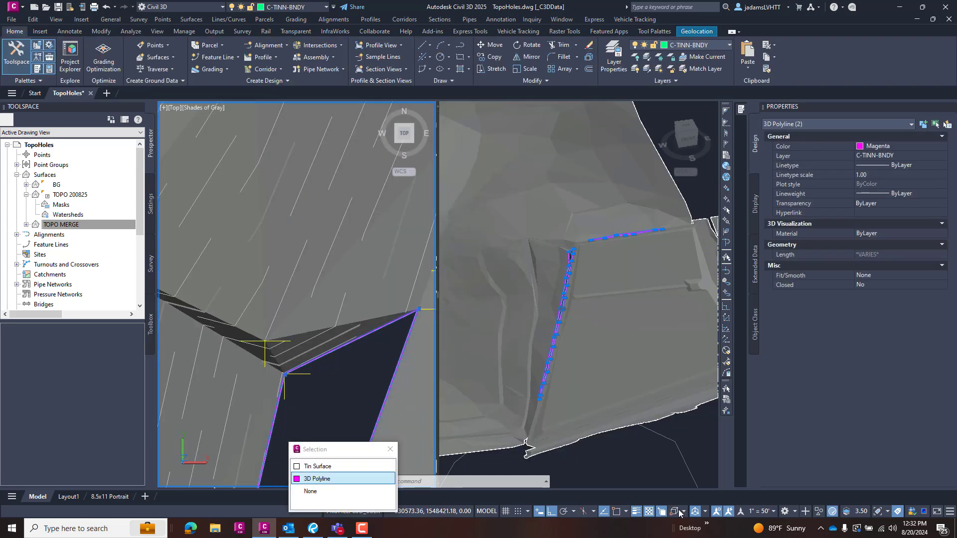
pyautogui.click(318, 481)
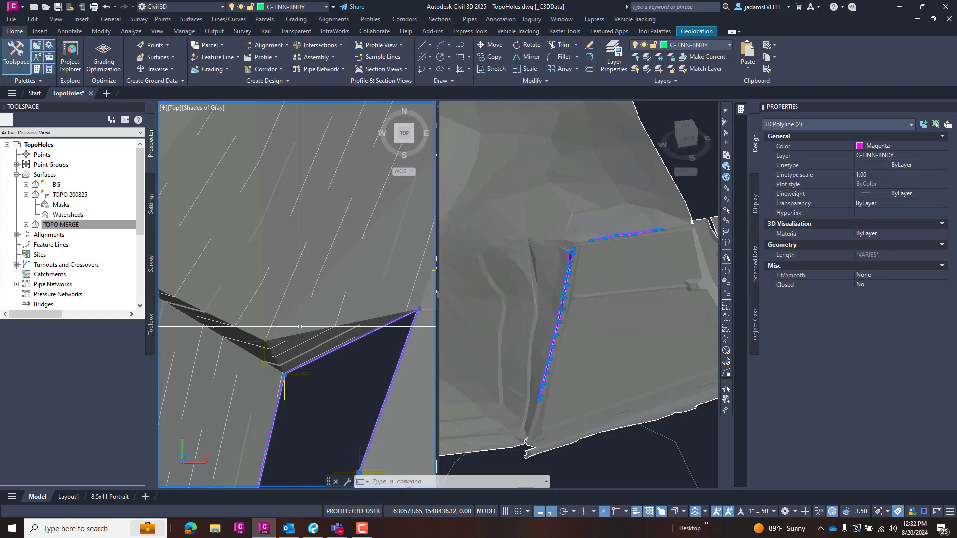
# Add the two selected 3D polylines to the TOPO MERGE surface definition as Show boundaries, with Non-destructive breakline on and a 1.000' mid-ordinate distance
pyautogui.scroll(-5, 289, 291)
pyautogui.click(56, 223)
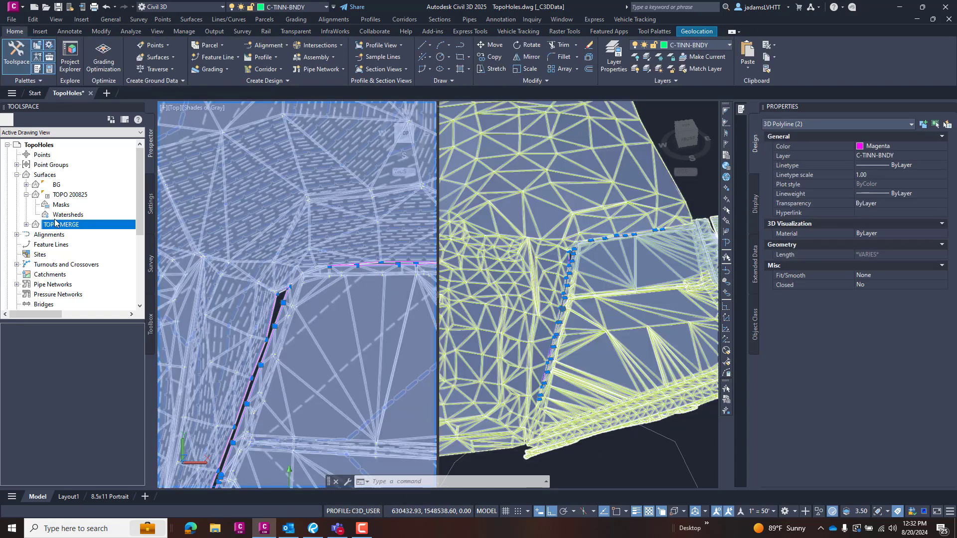
pyautogui.click(27, 224)
pyautogui.click(36, 254)
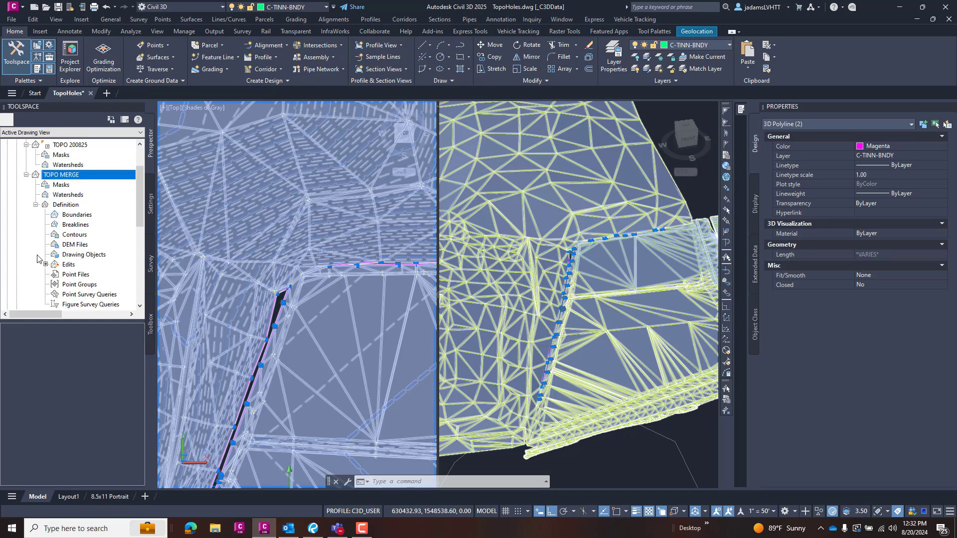
pyautogui.click(106, 220)
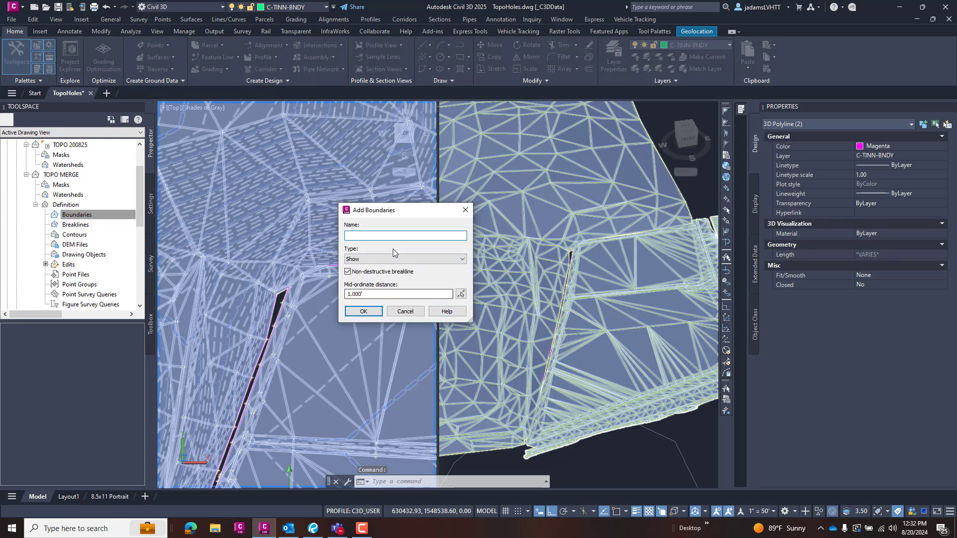
pyautogui.click(351, 259)
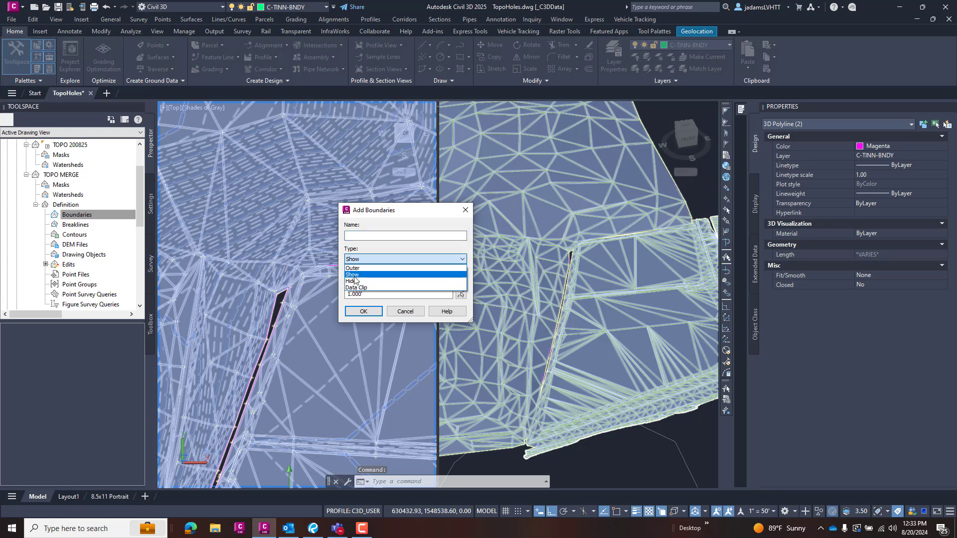
pyautogui.click(356, 275)
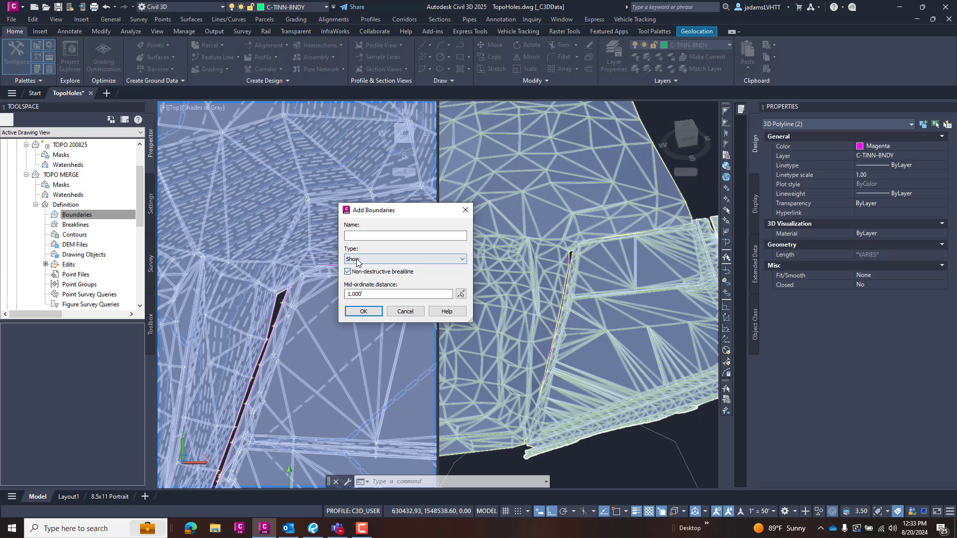
pyautogui.click(363, 312)
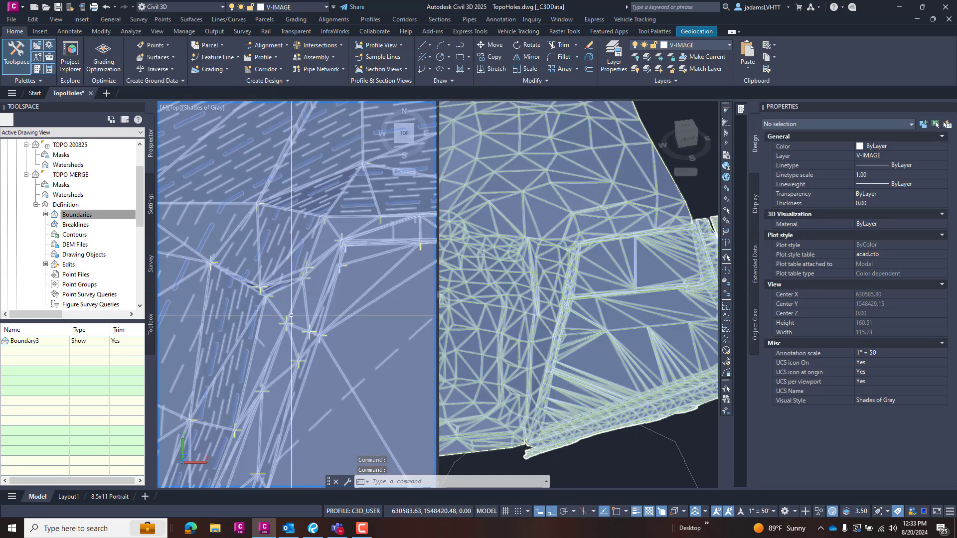
# Examine the TOPO MERGE surface inside the two magenta seam outlines, in plan and in 3D, to check whether the holes are closed
pyautogui.scroll(-1, 283, 279)
pyautogui.scroll(1, 280, 274)
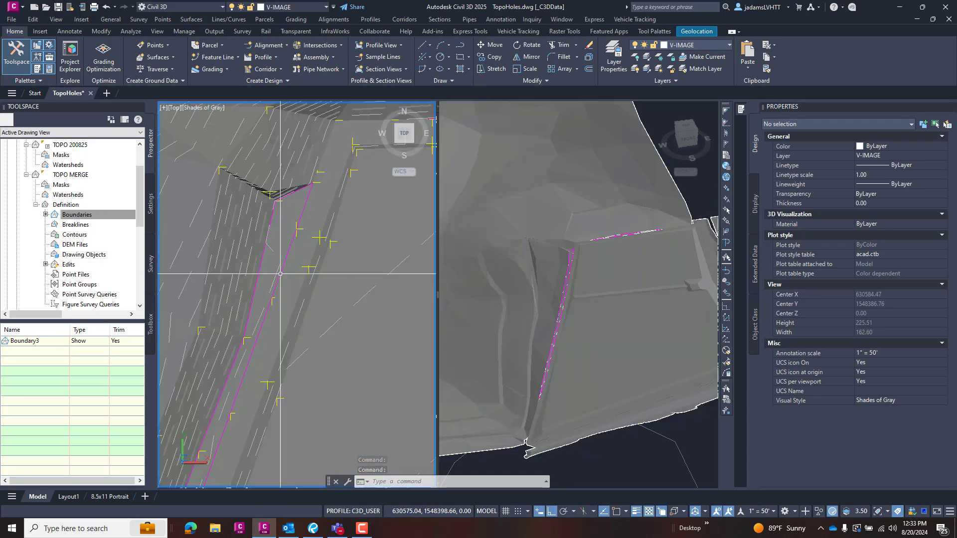
pyautogui.moveTo(272, 289)
pyautogui.keyDown('shift'); pyautogui.mouseDown(button='middle')
pyautogui.moveTo(306, 274)
pyautogui.moveTo(281, 283)
pyautogui.moveTo(279, 297)
pyautogui.moveTo(244, 277)
pyautogui.moveTo(292, 287)
pyautogui.moveTo(345, 256)
pyautogui.mouseUp(button='middle'); pyautogui.keyUp('shift')
pyautogui.scroll(-3, 244, 277)
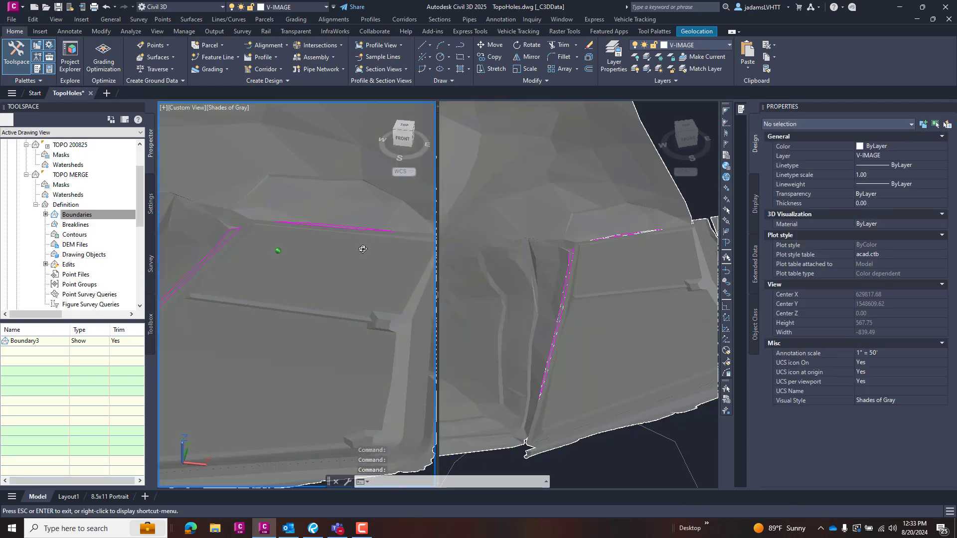
pyautogui.scroll(6, 231, 278)
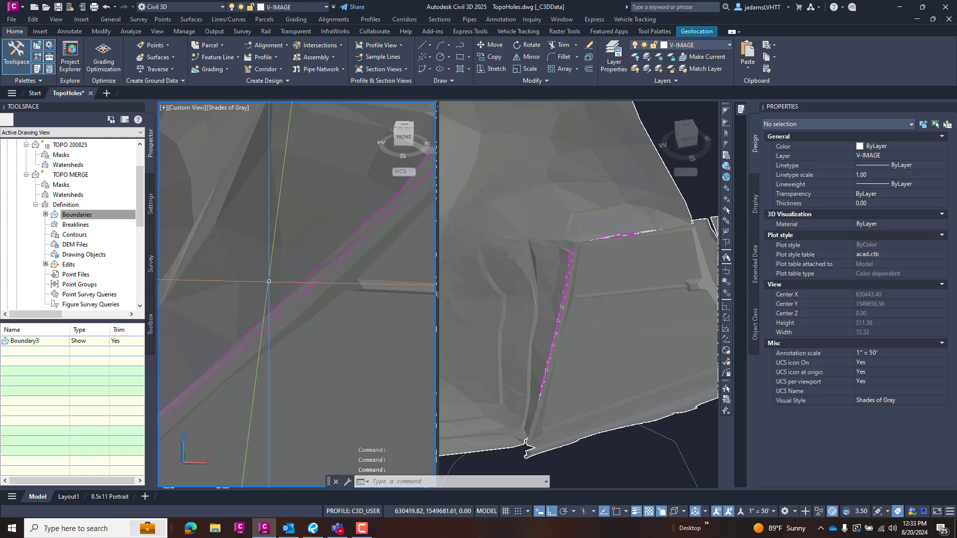
pyautogui.scroll(2, 230, 278)
pyautogui.keyDown('shift'); pyautogui.moveTo(274, 304); pyautogui.dragTo(305, 309, button='middle'); pyautogui.keyUp('shift')
pyautogui.scroll(-5, 306, 310)
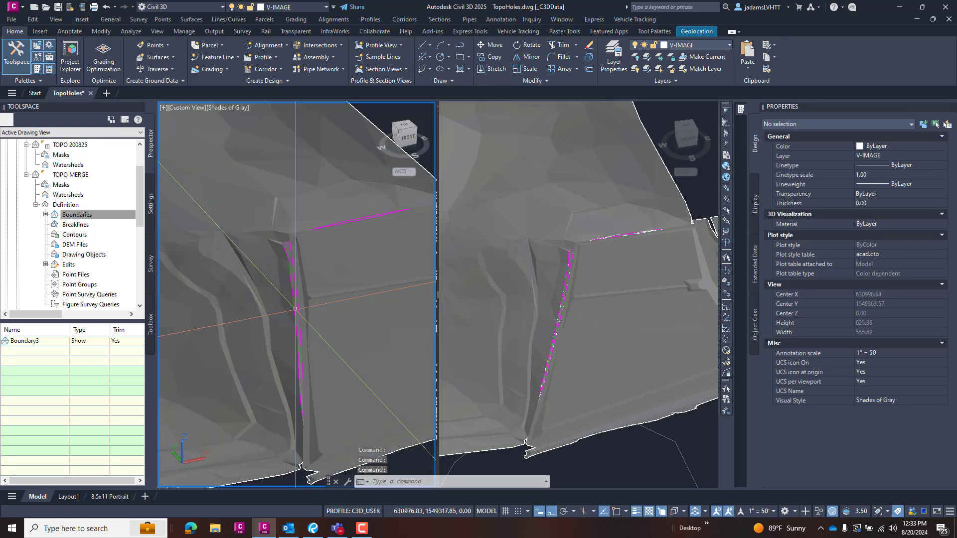
pyautogui.scroll(-5, 306, 294)
pyautogui.scroll(4, 306, 288)
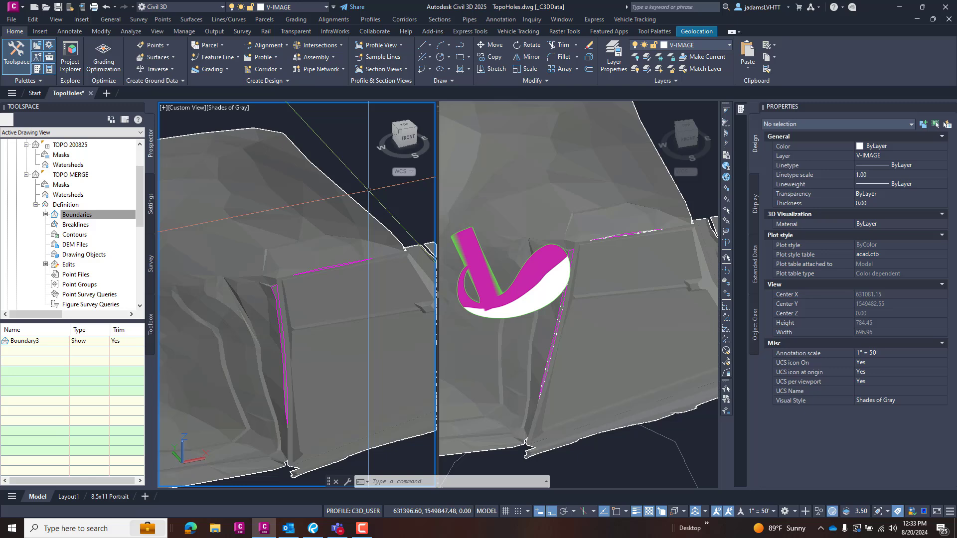
pyautogui.moveTo(355, 125); pyautogui.dragTo(333, 146)
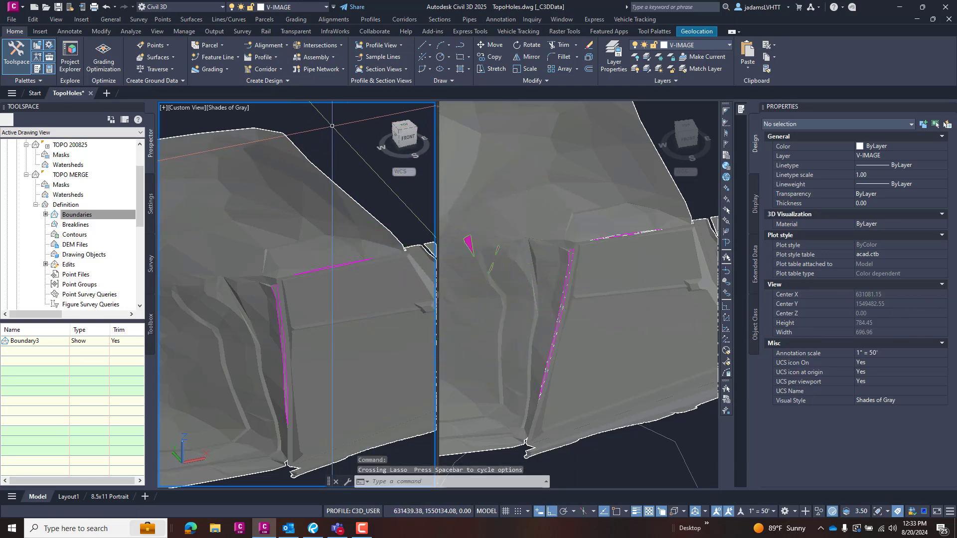